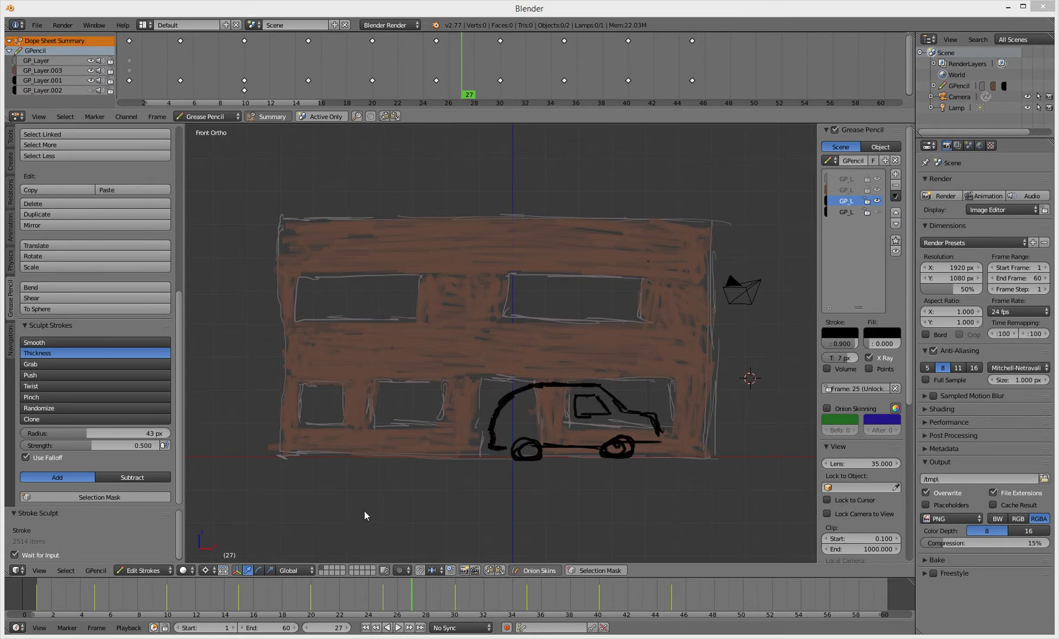
Step: Step the animation from frame 24 to 52 until the car passes the building and leaves view
key(Left)
key(Left)
key(Left)
key(Left)
key(Left)
key(Left)
key(Left)
key(Left)
key(Left)
key(Left)
key(Left)
key(Left)
key(Left)
key(Left)
key(Left)
key(Left)
key(Left)
key(Left)
key(Left)
key(Left)
key(Left)
key(Left)
key(Left)
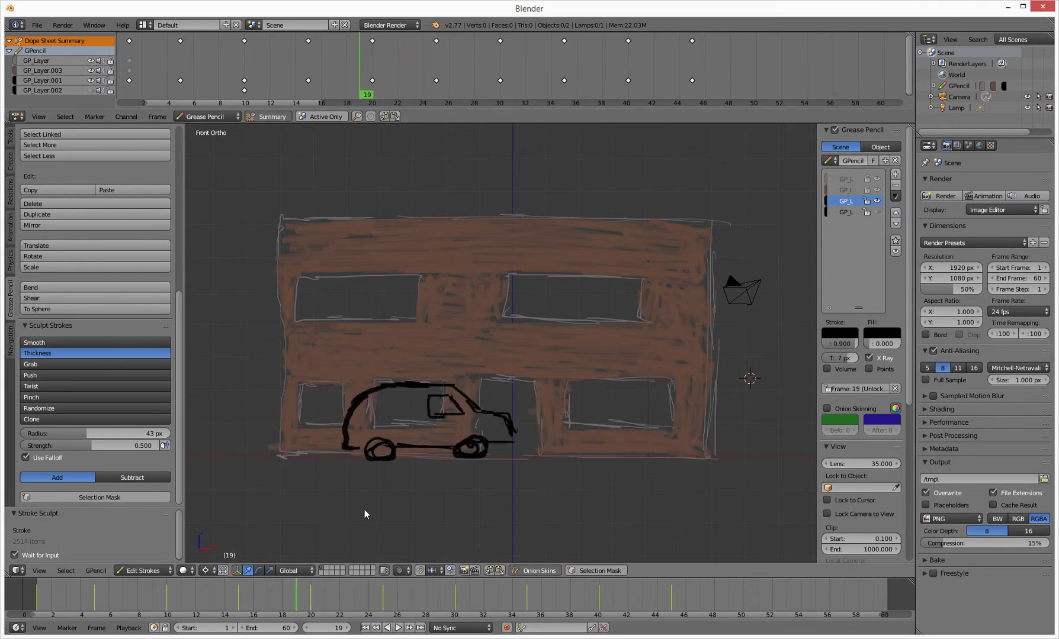
key(Right)
key(Right)
key(Right)
key(Right)
key(Right)
key(Right)
key(Right)
key(Right)
key(Right)
key(Right)
key(Right)
key(Right)
key(Right)
key(Right)
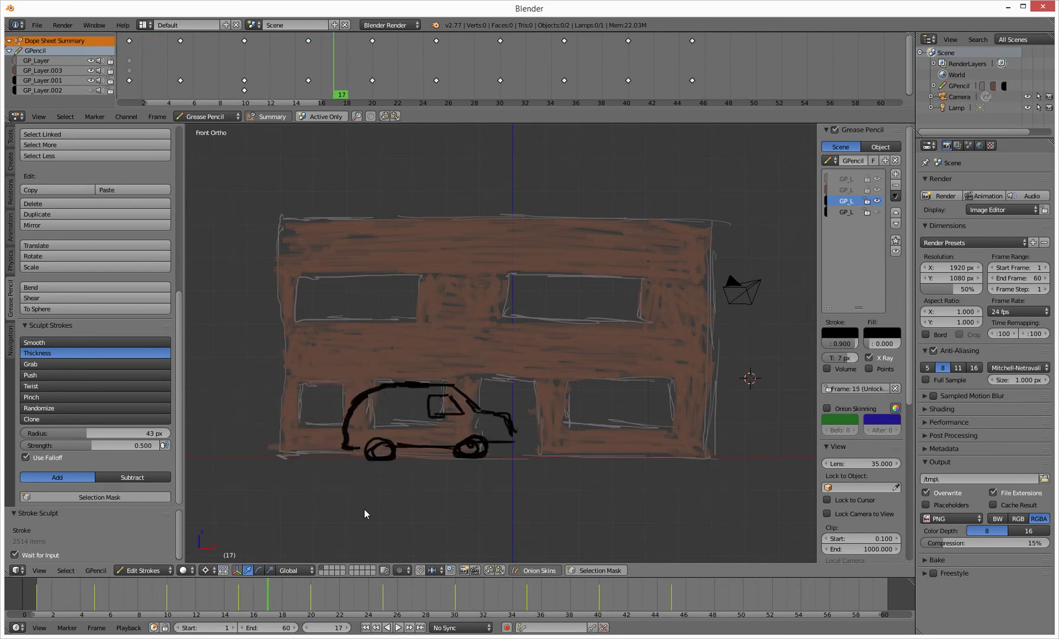
key(Right)
key(Right)
key(Right)
key(Right)
key(Right)
key(Right)
key(Right)
key(Right)
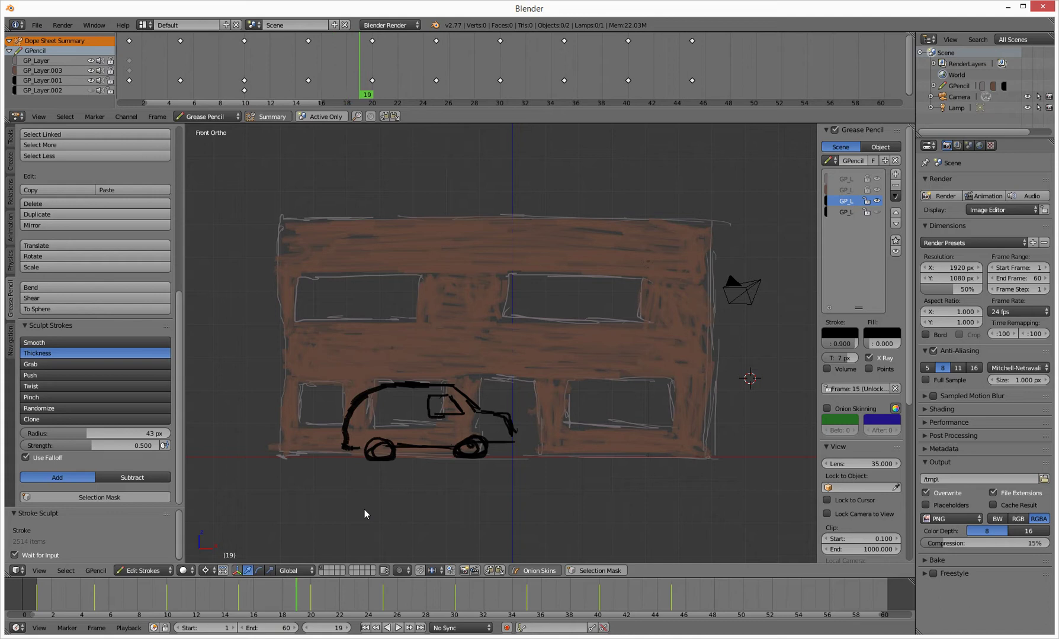
key(Right)
key(Right)
key(Right)
key(Right)
key(Right)
key(Right)
key(Right)
key(Right)
key(Right)
key(Right)
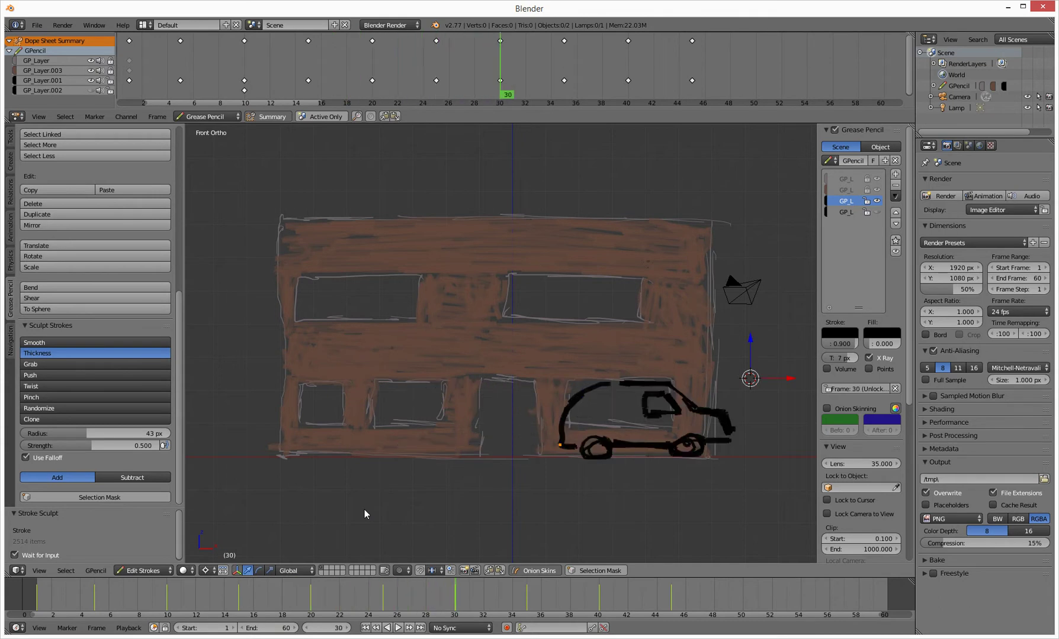
key(Right)
key(Right)
key(Right)
key(Right)
key(Right)
key(Right)
key(Right)
key(Right)
key(Right)
key(Right)
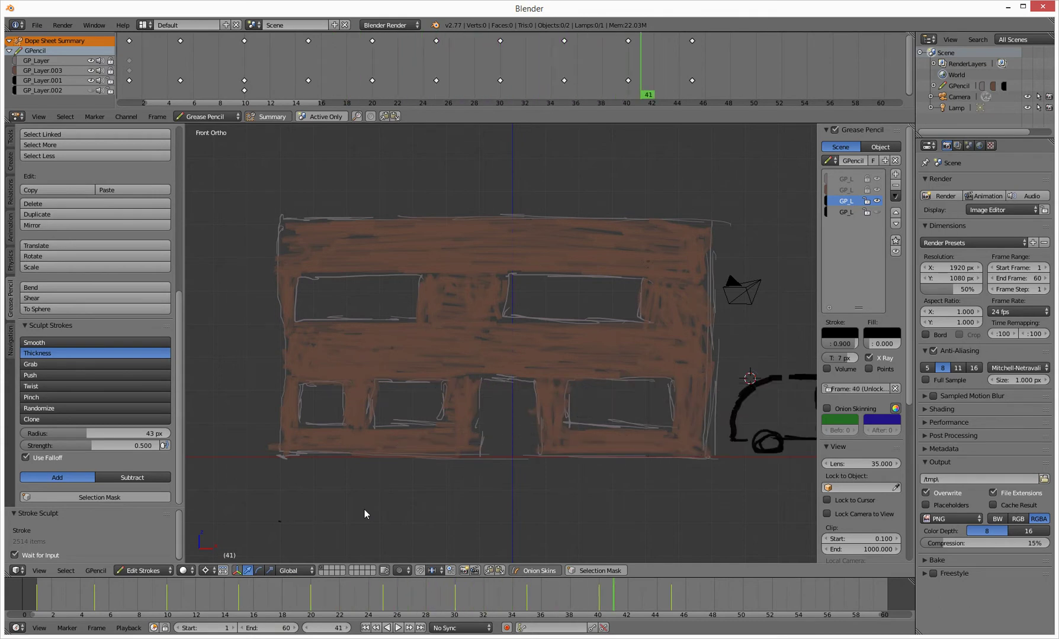
key(Right)
key(Right)
key(Right)
key(Right)
key(Right)
key(Right)
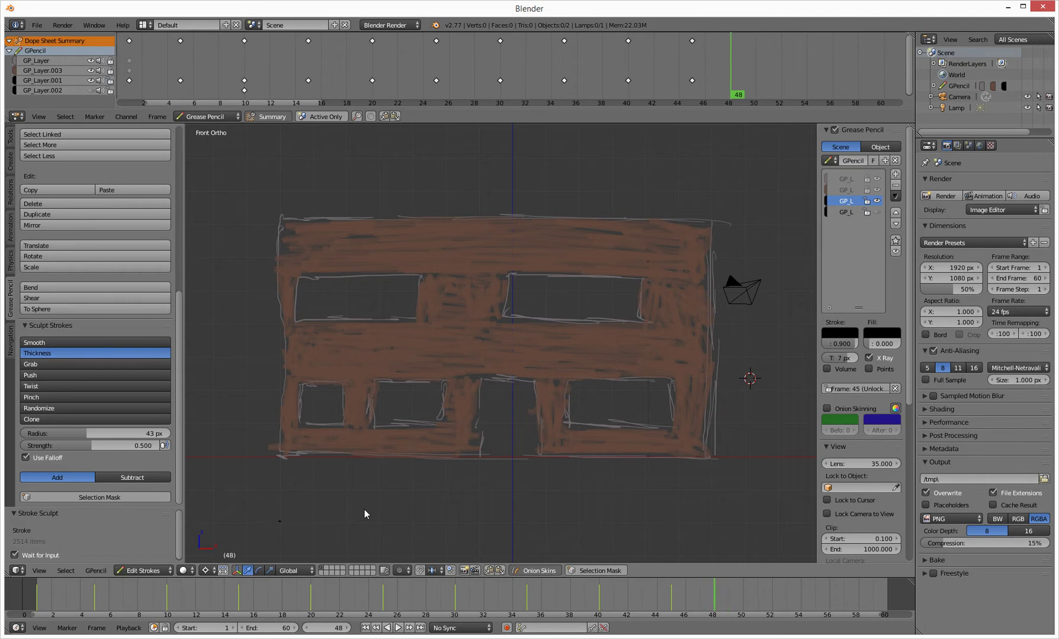
key(Right)
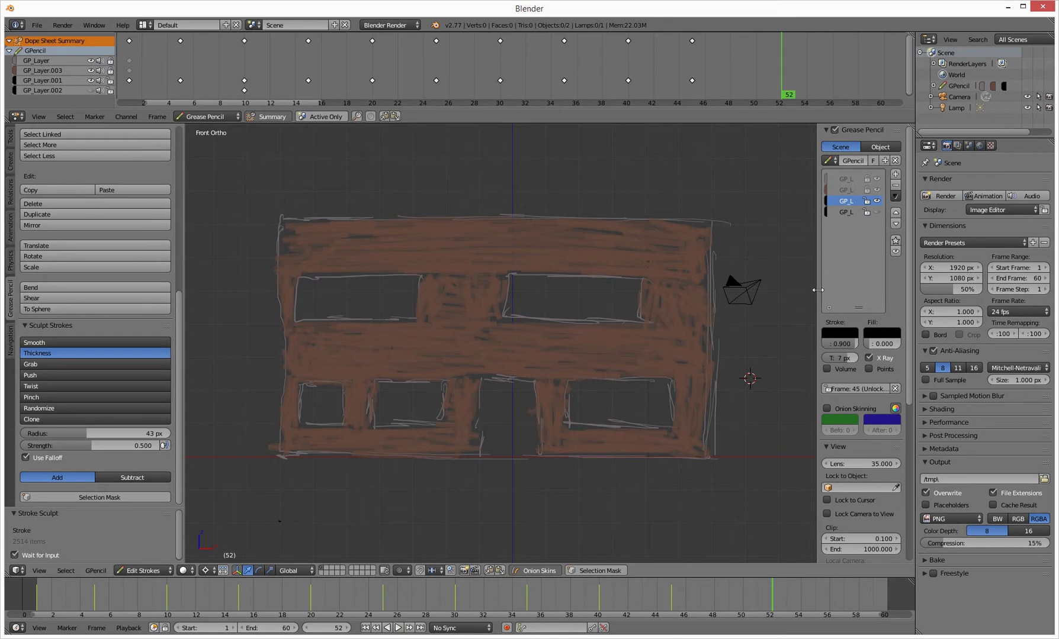
Step: Widen the layer list, hide GP_Layer.001 and GP_Layer.003, and make GP_Layer active and visible
drag(818, 290, 761, 298)
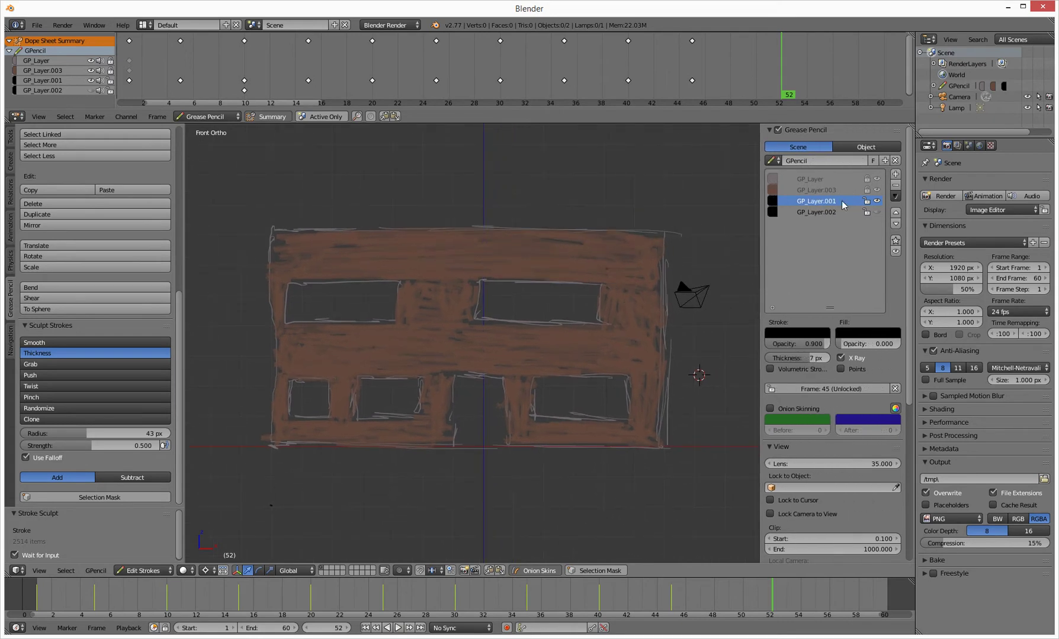
click(876, 201)
click(876, 189)
click(877, 178)
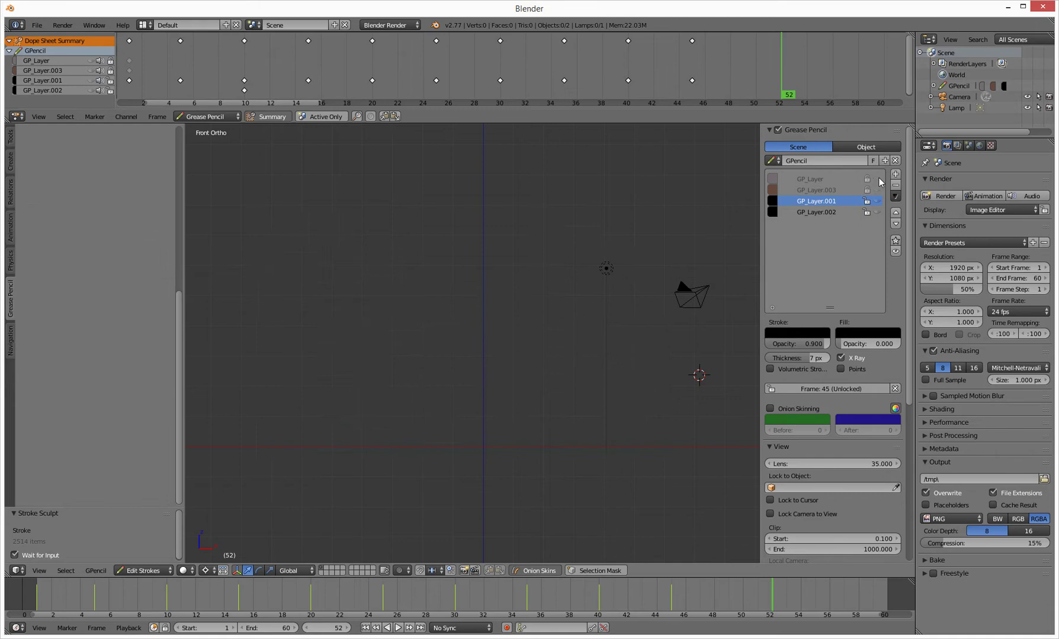
click(806, 179)
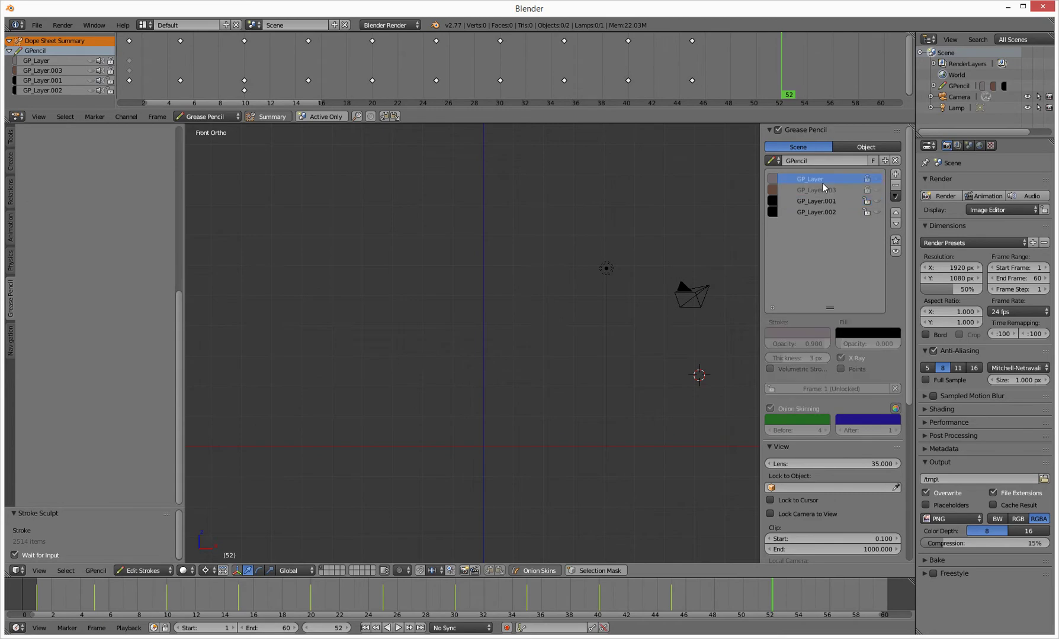
click(877, 179)
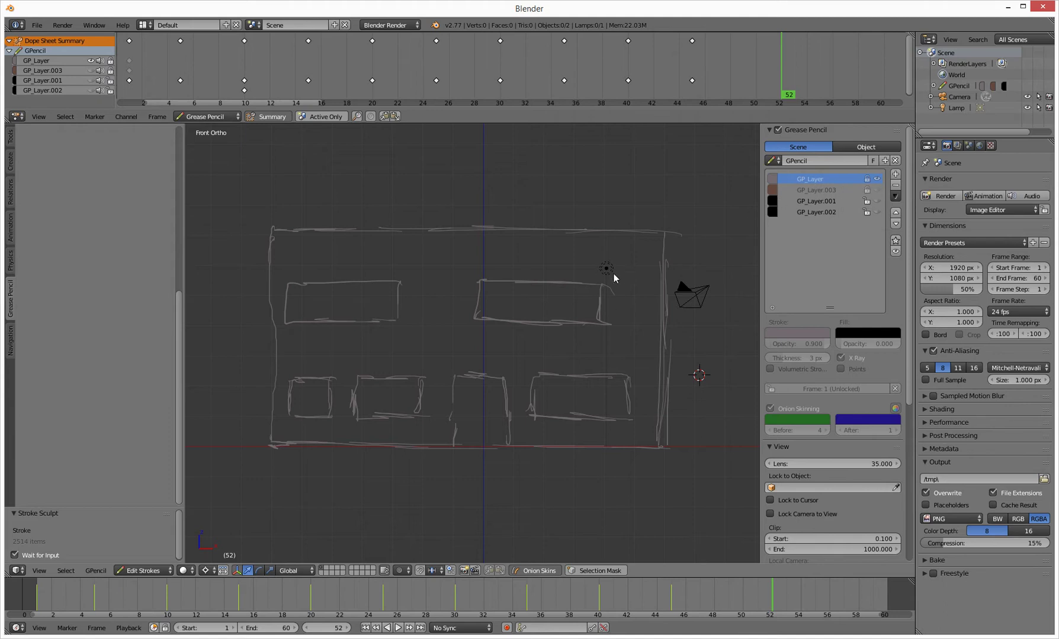
Step: Make GP_Layer.003 visible again so the brown fill shows under the sketch
click(877, 189)
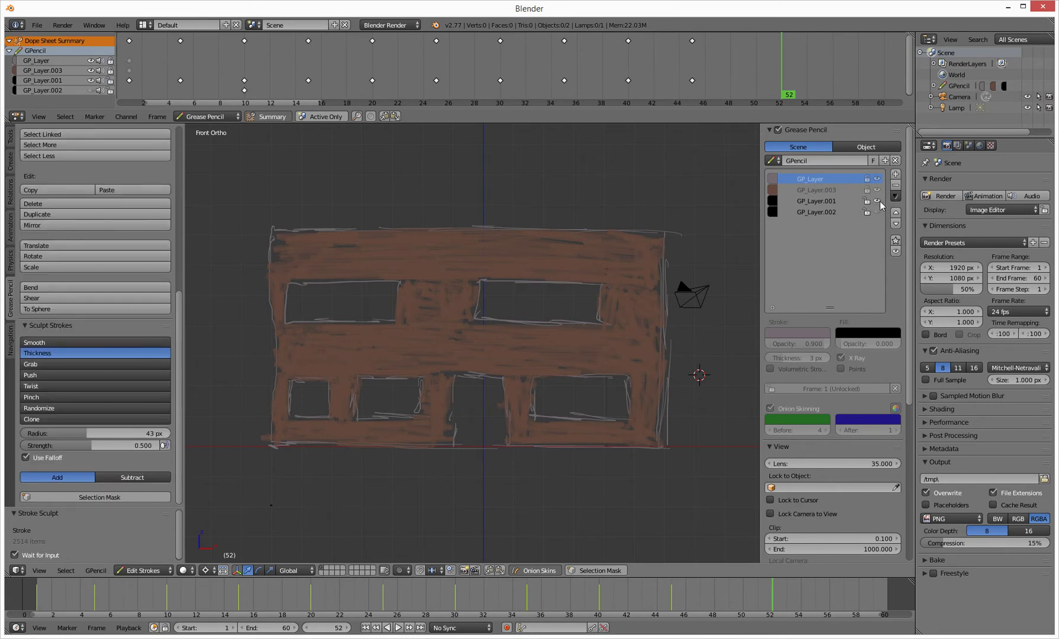
Step: Make GP_Layer.001 the active layer, step to a car frame, and play the animation
click(832, 204)
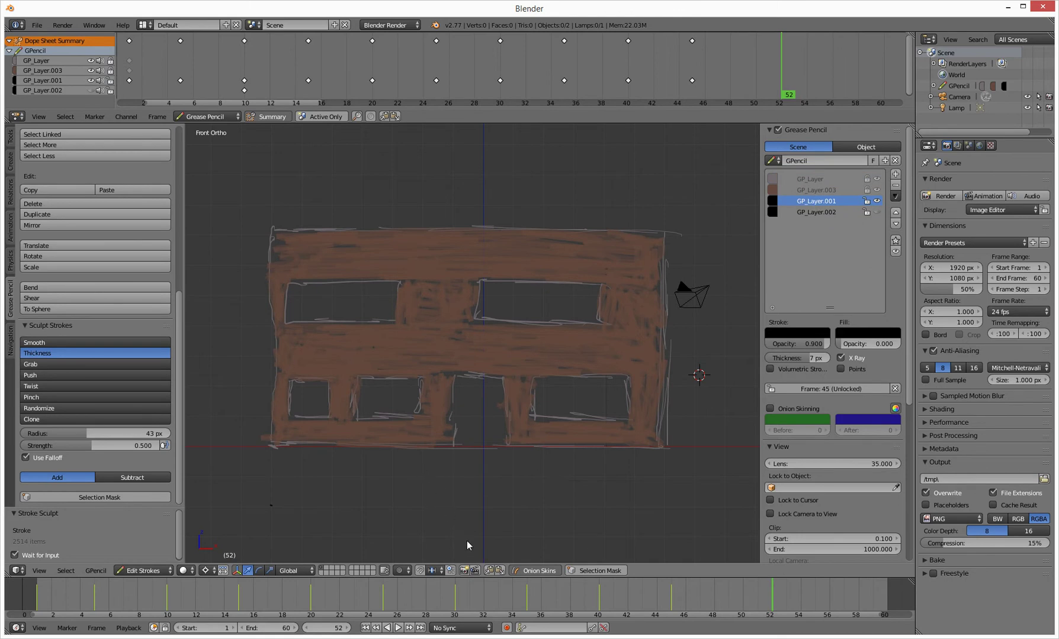
key(shift+alt+a)
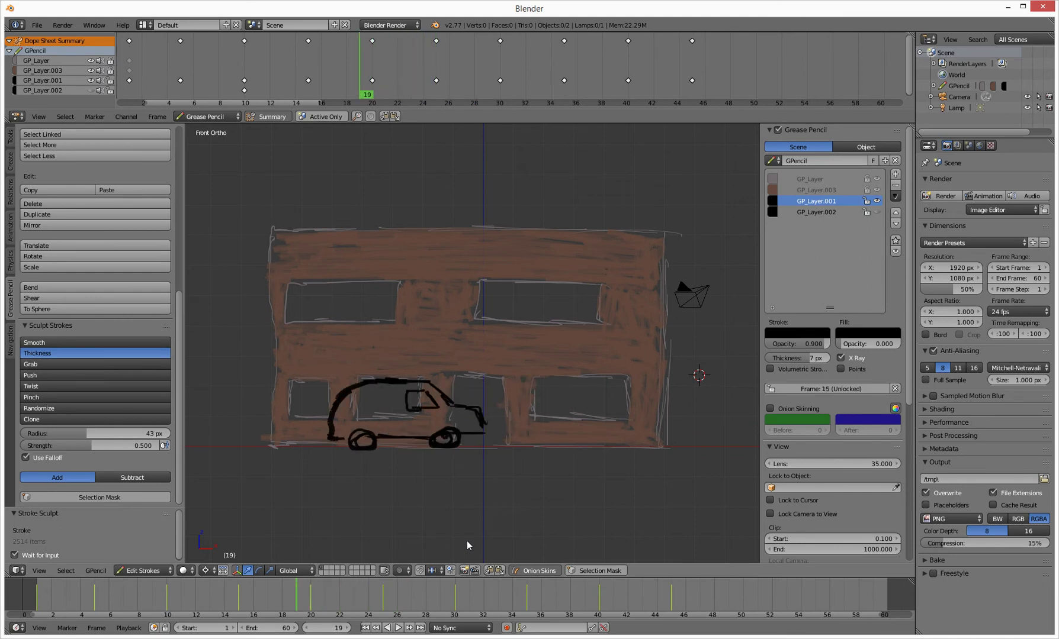
key(Right)
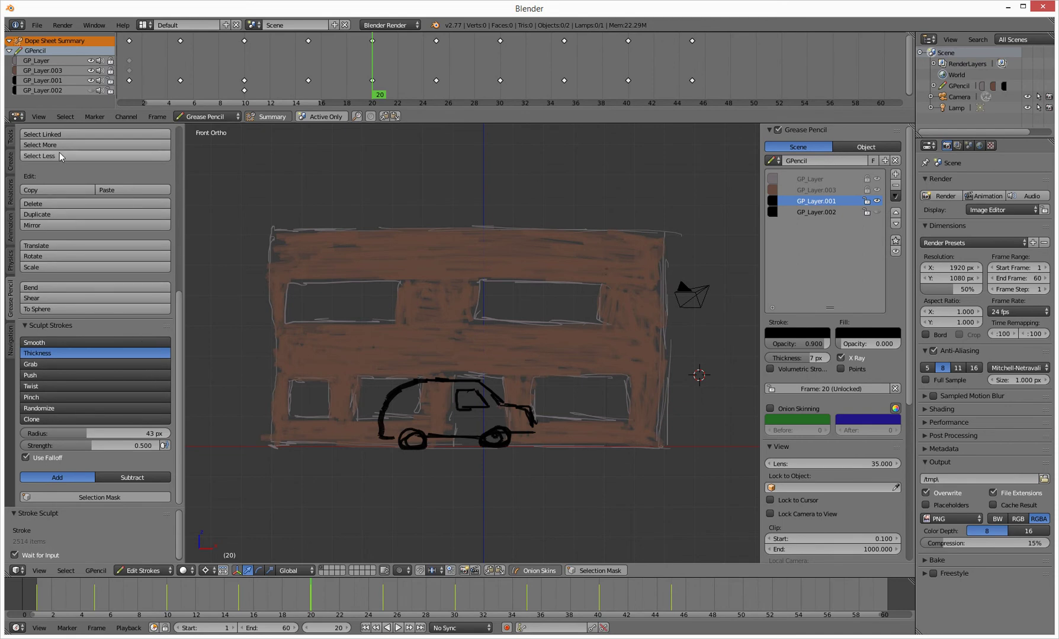
key(alt+a)
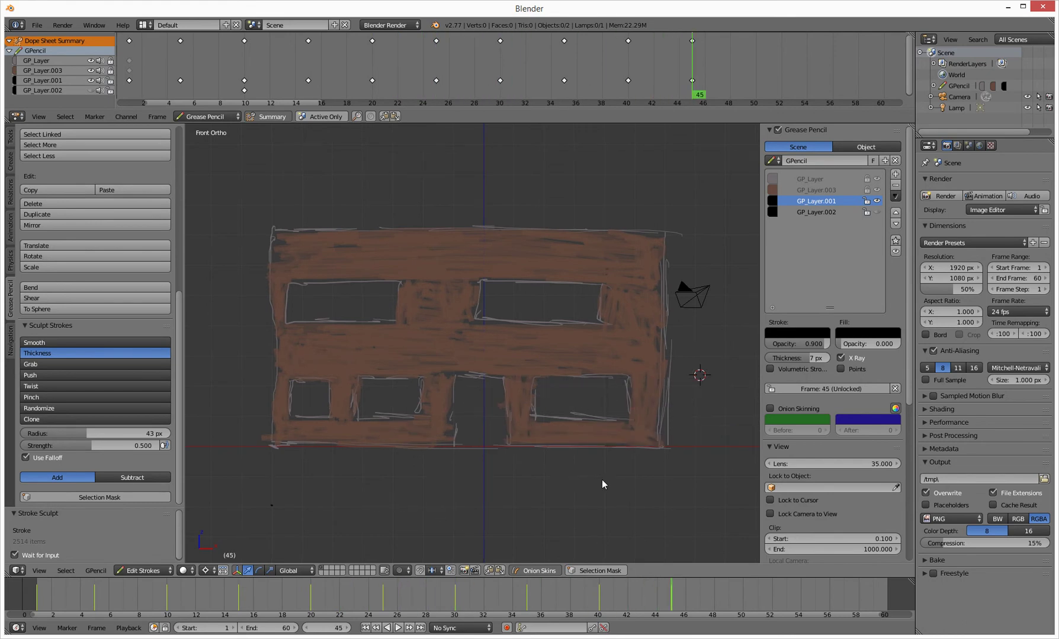
Step: Pan the car into view, rename GP_Layer.001 to 'car', and enable Onion Skinning
shift+middle_drag(601, 479, 264, 486)
shift+middle_drag(383, 483, 362, 469)
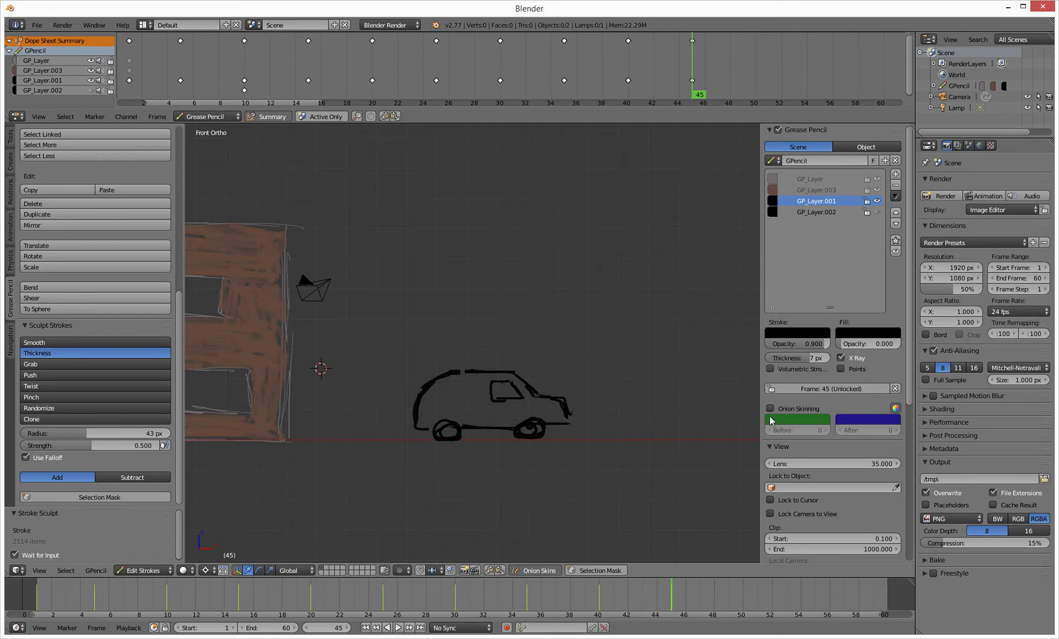
double_click(823, 201)
text(car)
key(Return)
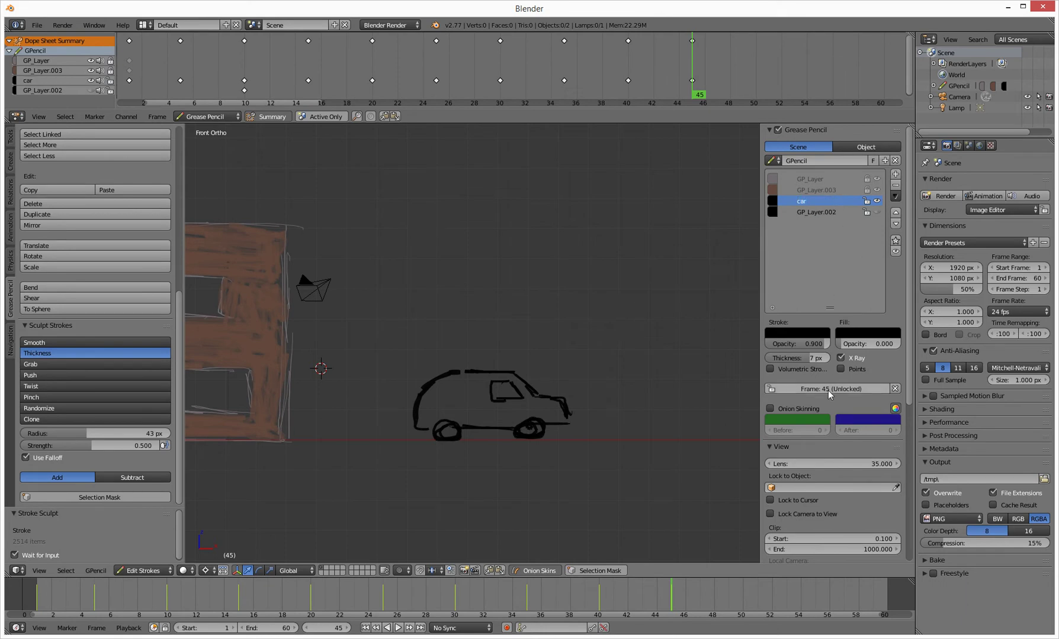
click(770, 408)
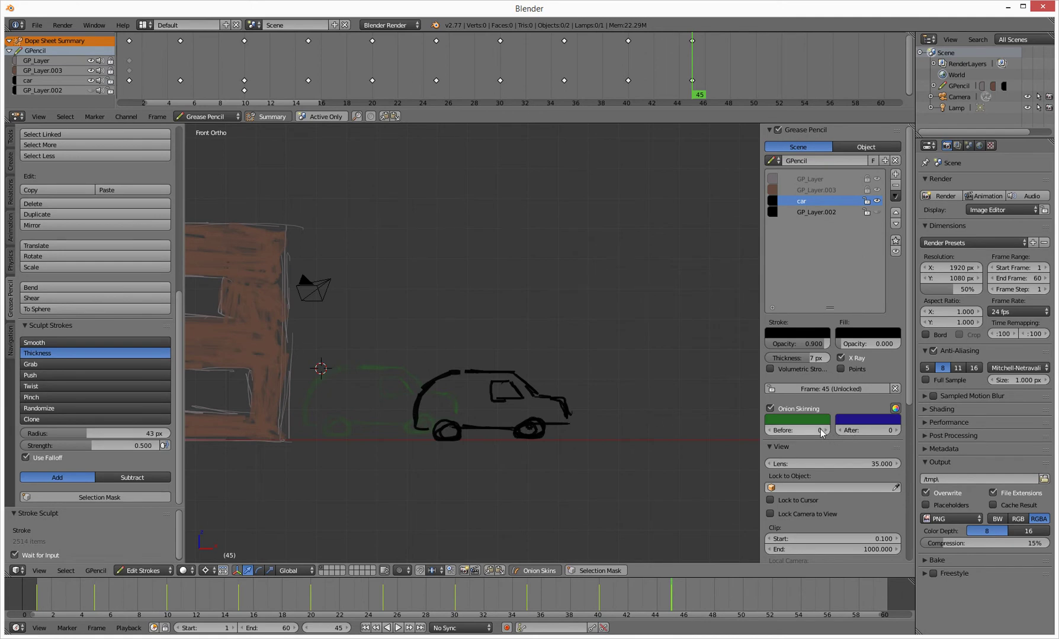
Step: Set onion skinning Before to 13 frames and step through keyframes 40, 45 and 50
drag(820, 433, 828, 435)
drag(834, 429, 837, 433)
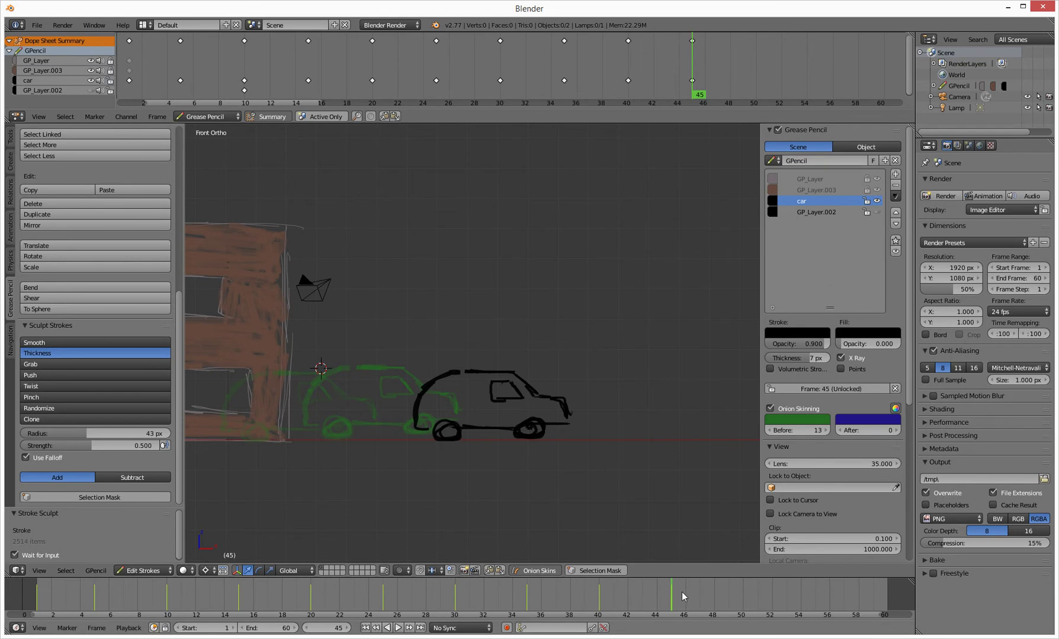
key(Down)
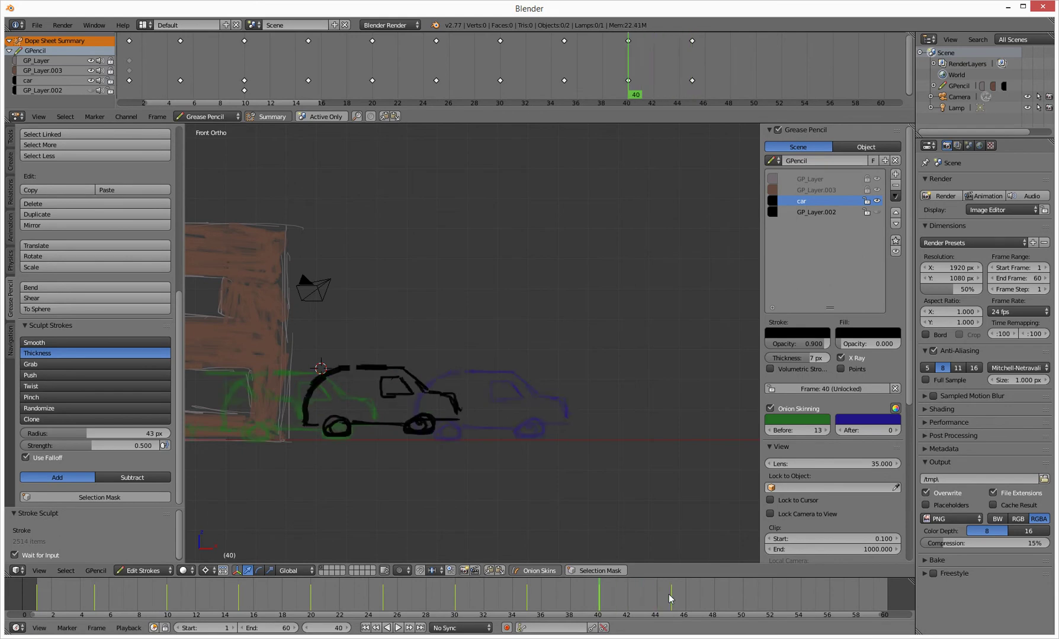
key(Right)
key(Right)
key(Right)
key(Right)
key(Right)
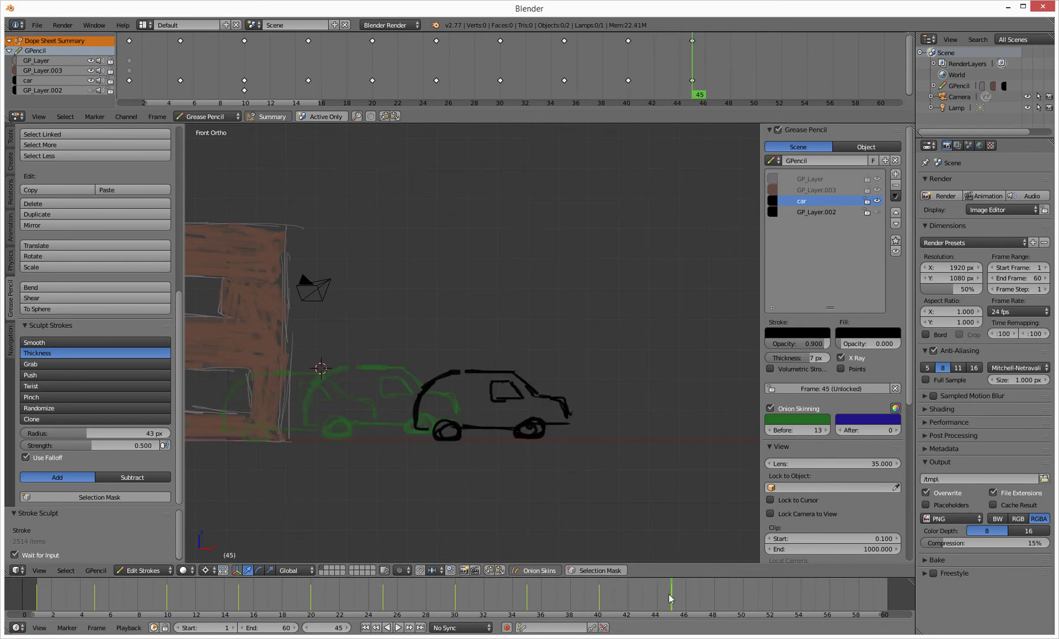
key(Right)
key(Right)
key(Right)
key(Right)
key(Right)
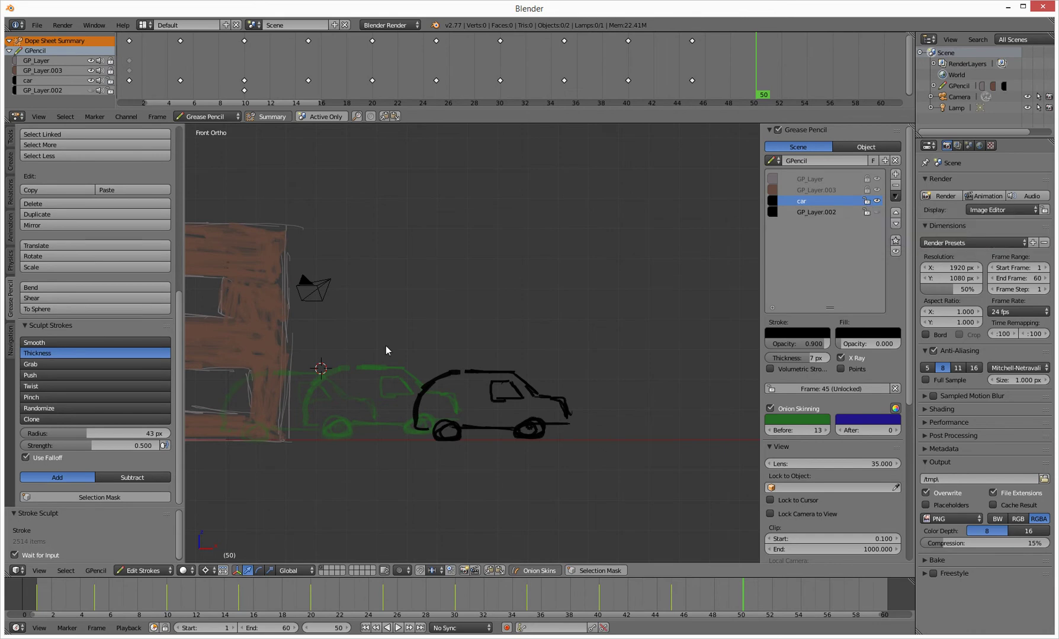
Step: Box-select the car's strokes and translate them 3.832 units right at frame 50
drag(179, 378, 182, 321)
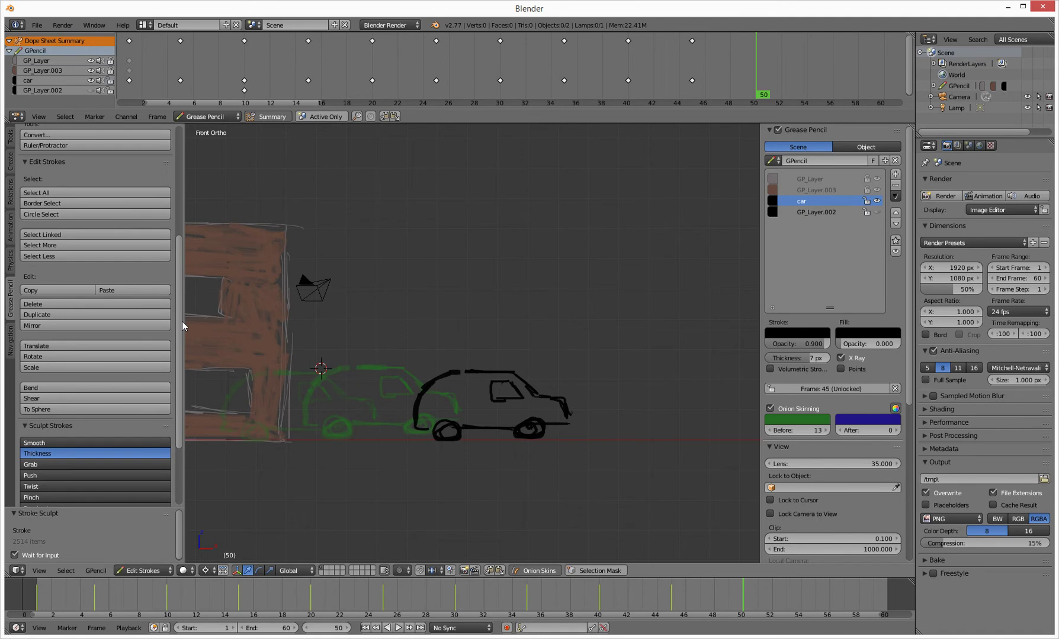
click(62, 203)
mouse_move(599, 332)
mouse_down()
mouse_move(539, 408)
mouse_move(383, 468)
mouse_up()
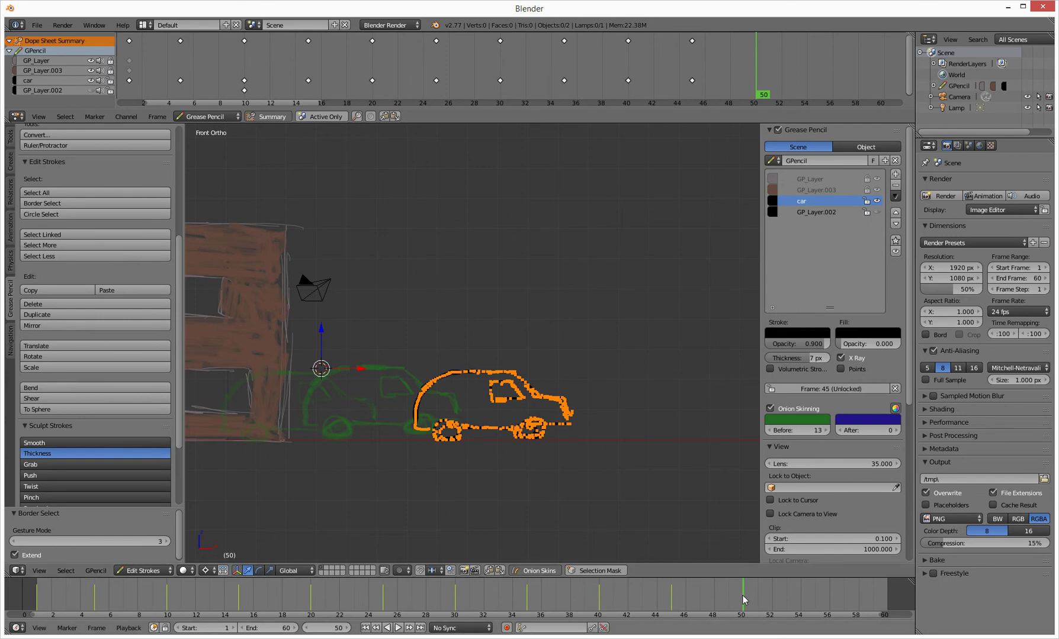
click(77, 345)
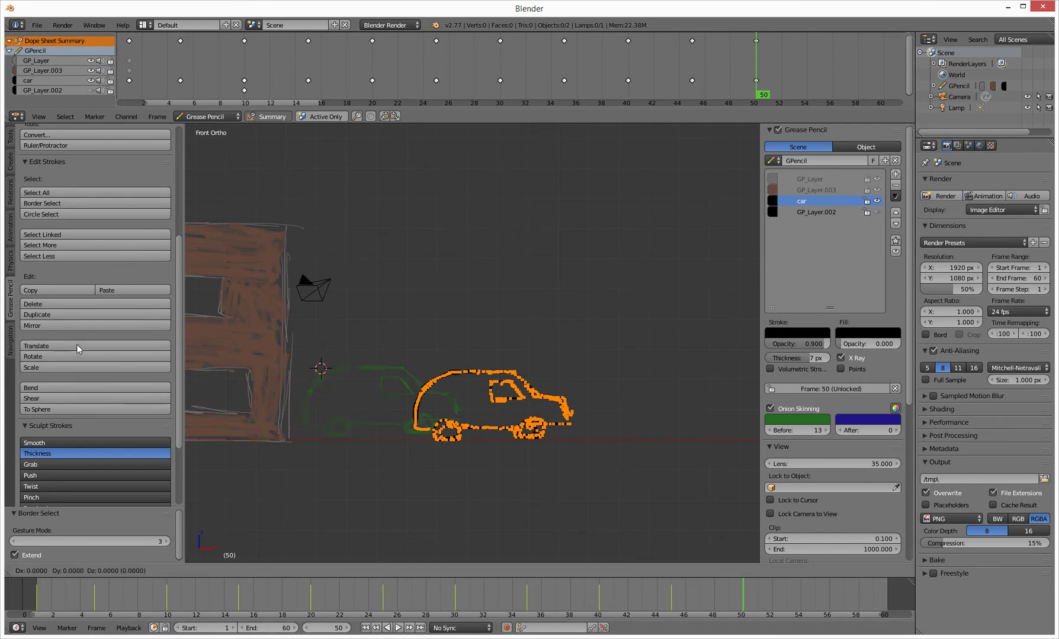
click(193, 344)
Step: Step between frames to compare the car poses, ending at frame 48
key(Left)
key(Left)
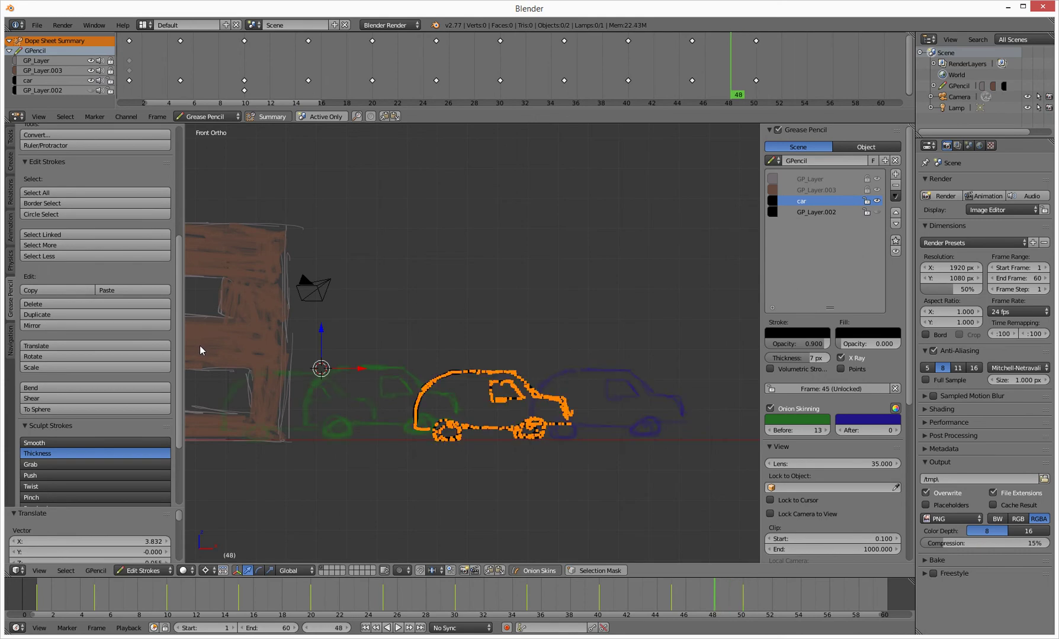
key(Right)
key(Right)
key(Left)
key(Left)
key(Left)
key(Left)
key(Left)
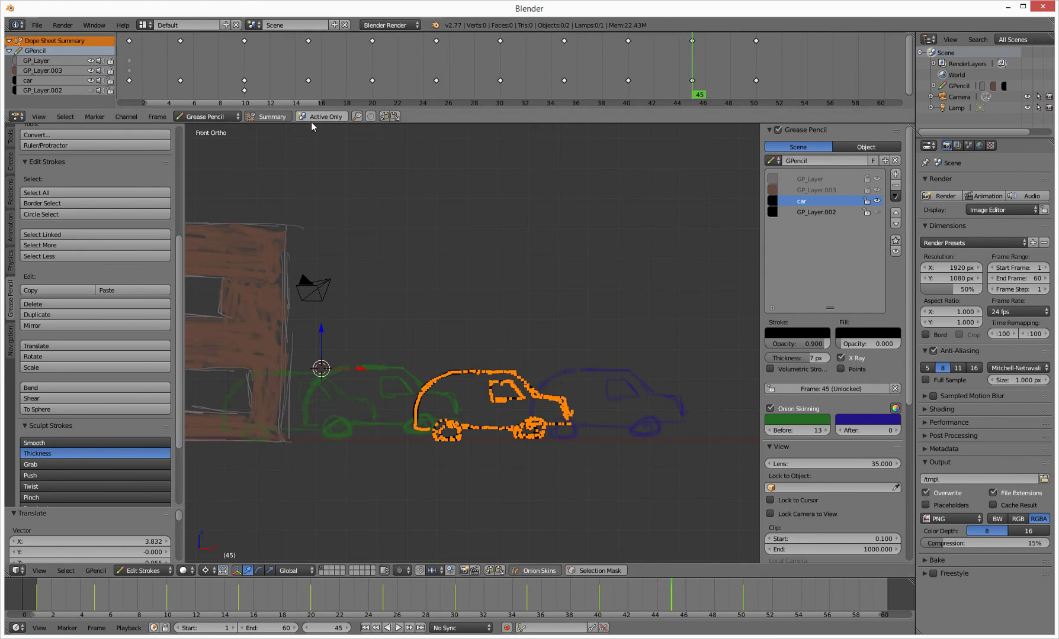
click(204, 116)
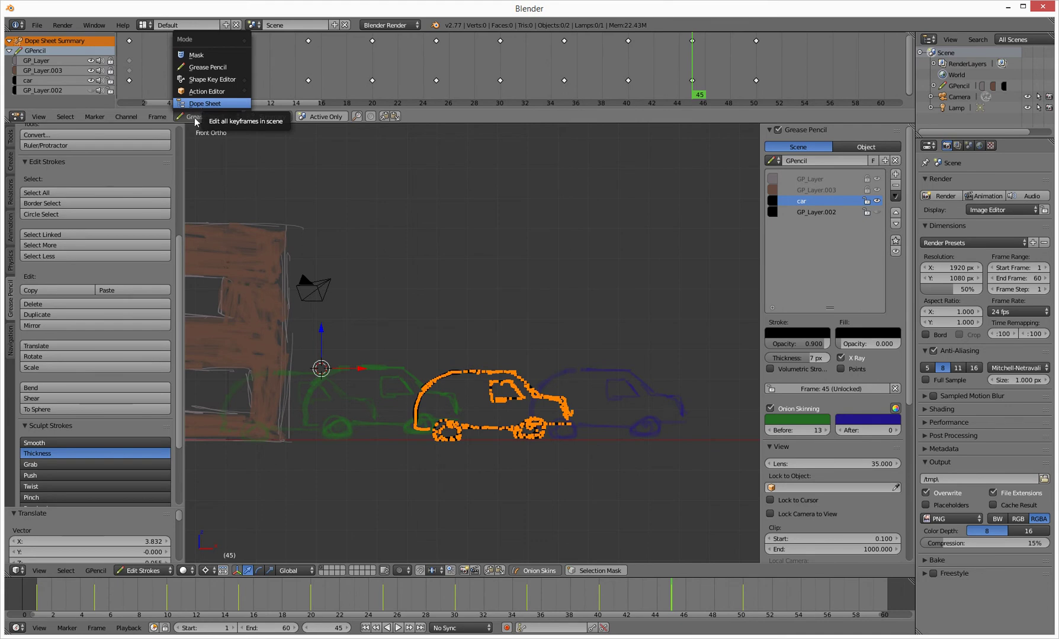
click(199, 117)
click(198, 117)
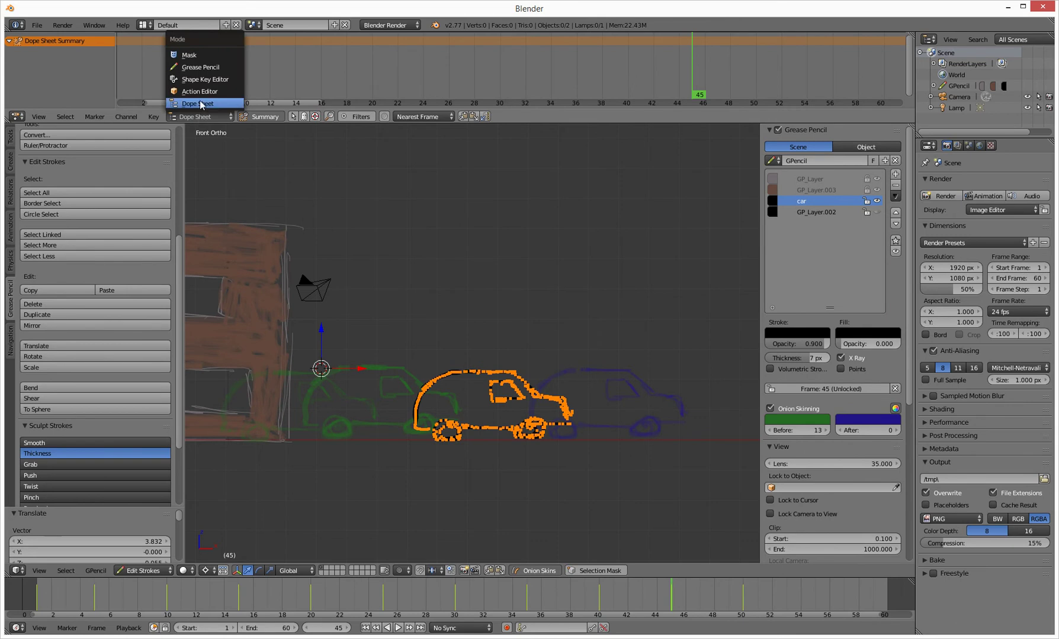
click(201, 67)
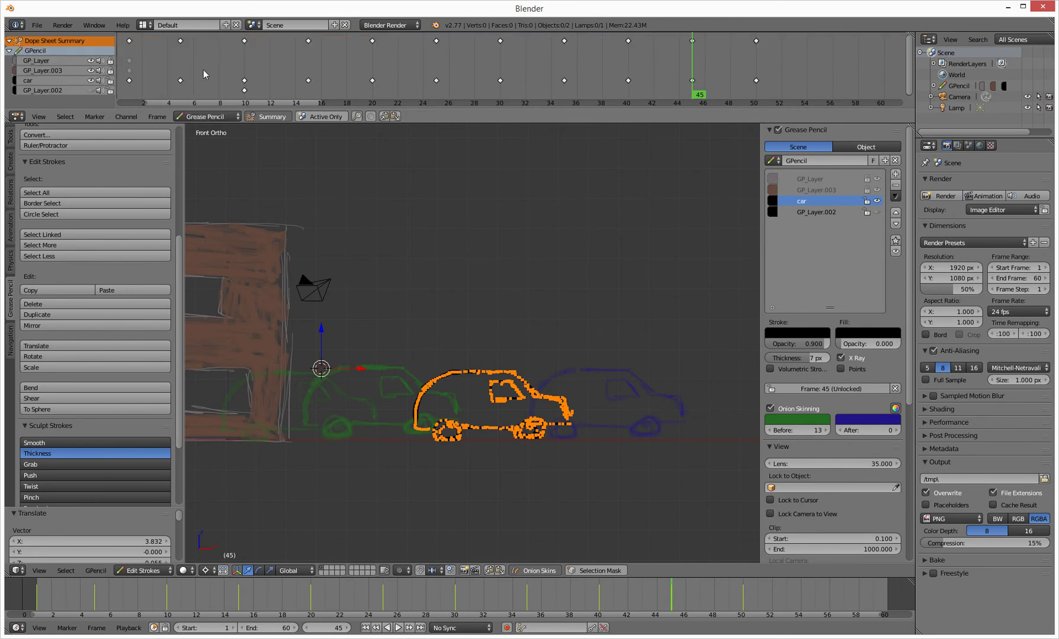
Step: Advance to frame 50 and box-select strokes on the car
key(Right)
key(Right)
key(Right)
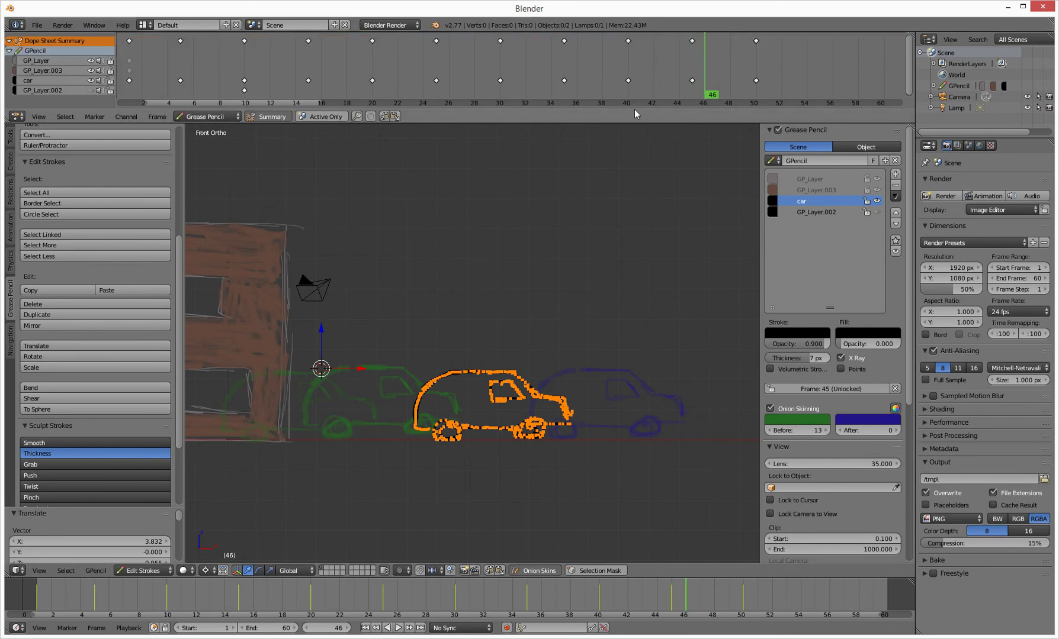
key(Right)
key(Right)
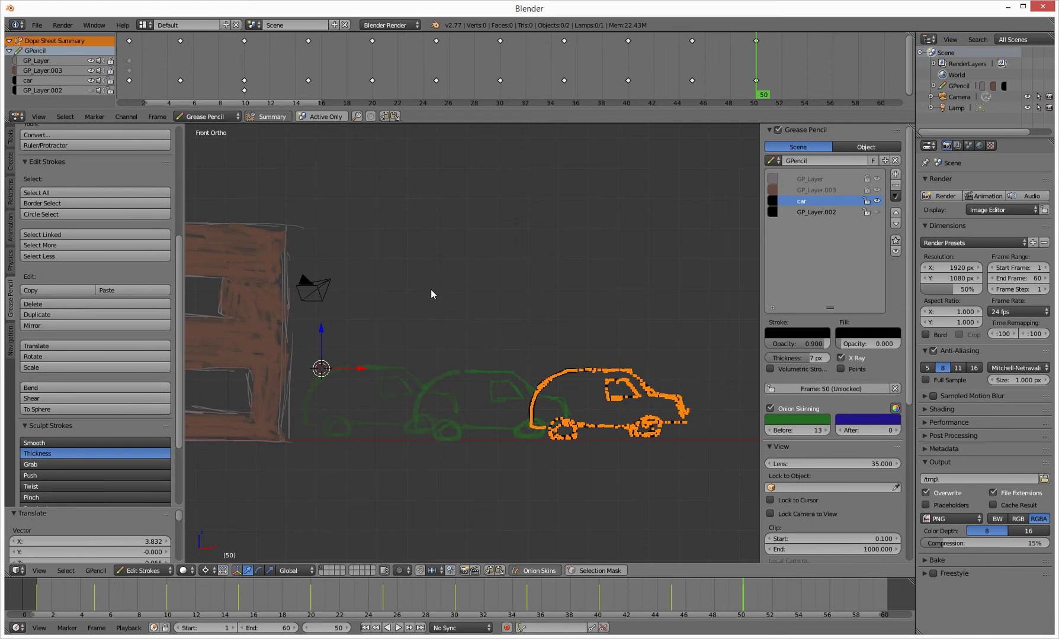
key(b)
drag(429, 274, 479, 317)
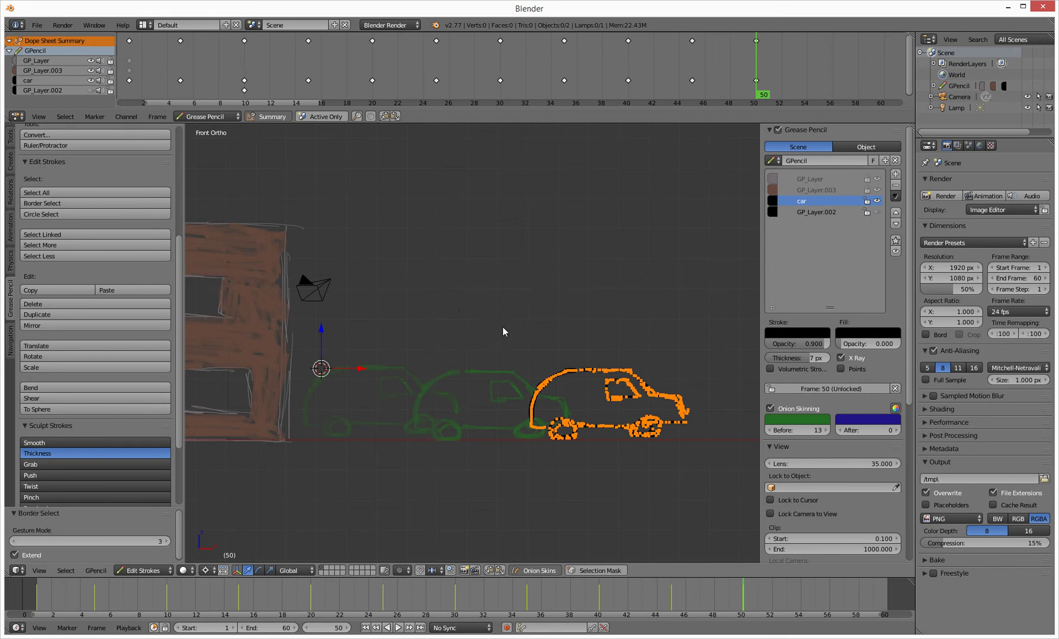
Step: Try grabbing the car strokes, undo the move, and scroll the Tools panel to the top
key(g)
click(468, 309)
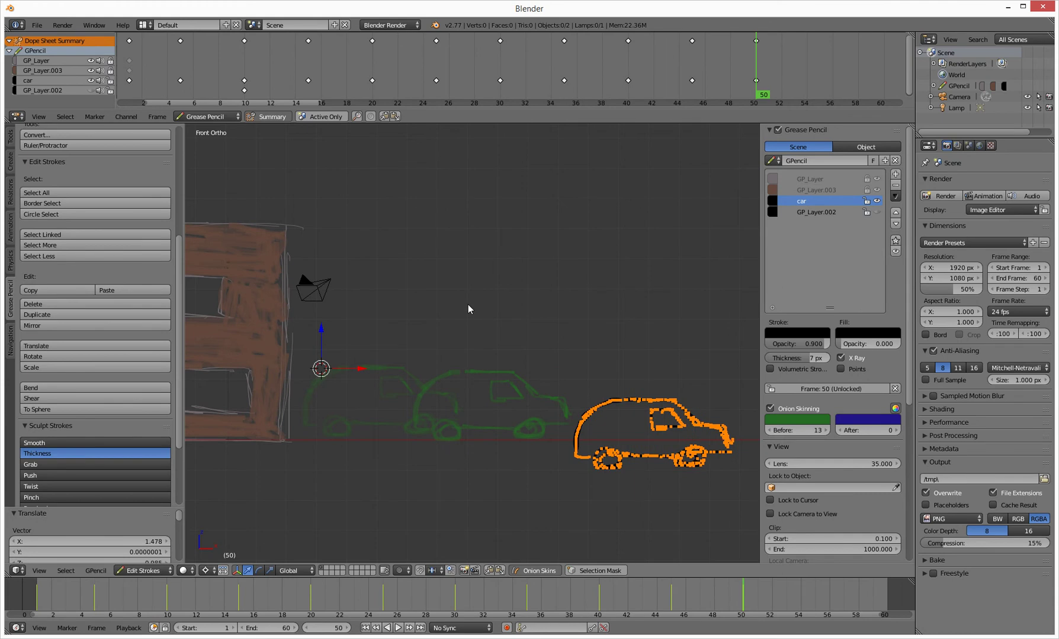
key(ctrl+z)
key(w)
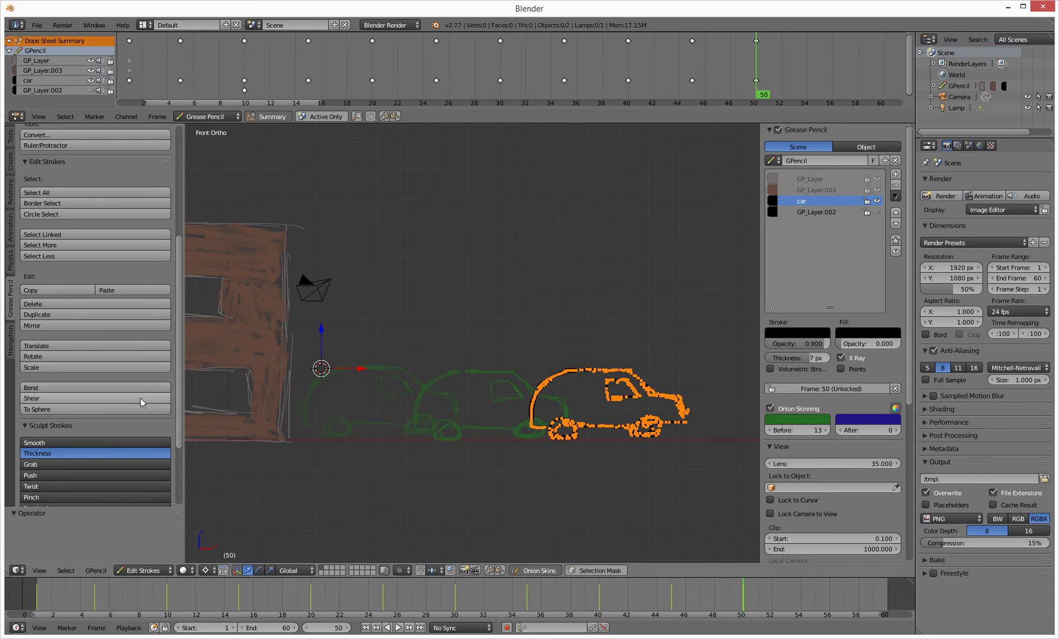
drag(177, 394, 178, 296)
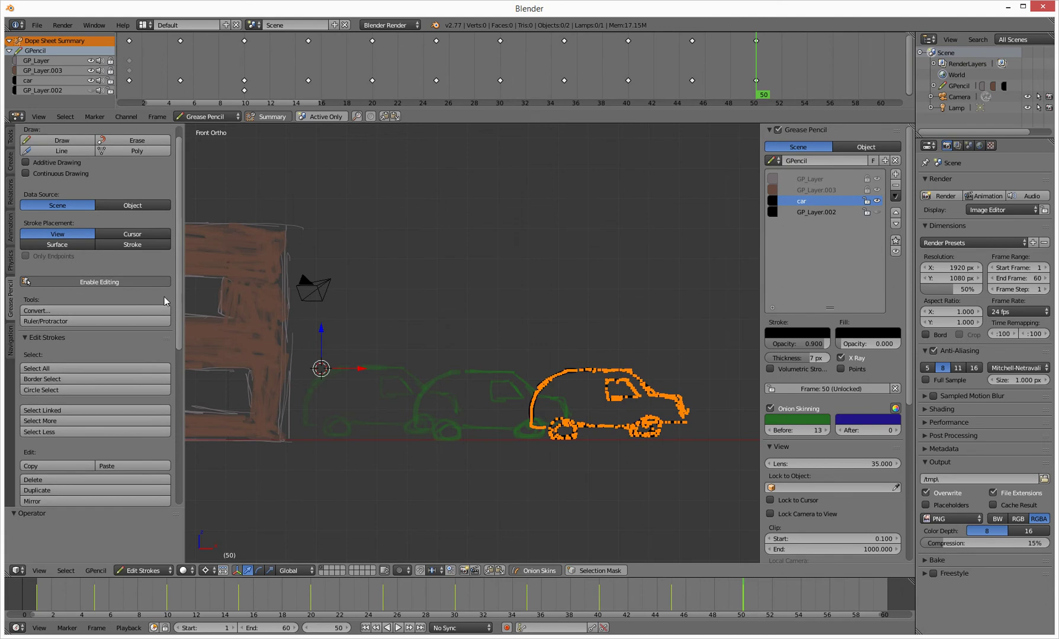
Step: Pick Draw, cancel the stray dot, deselect the car strokes, and scroll down to Sculpt Strokes
click(55, 138)
key(Escape)
right_click(550, 313)
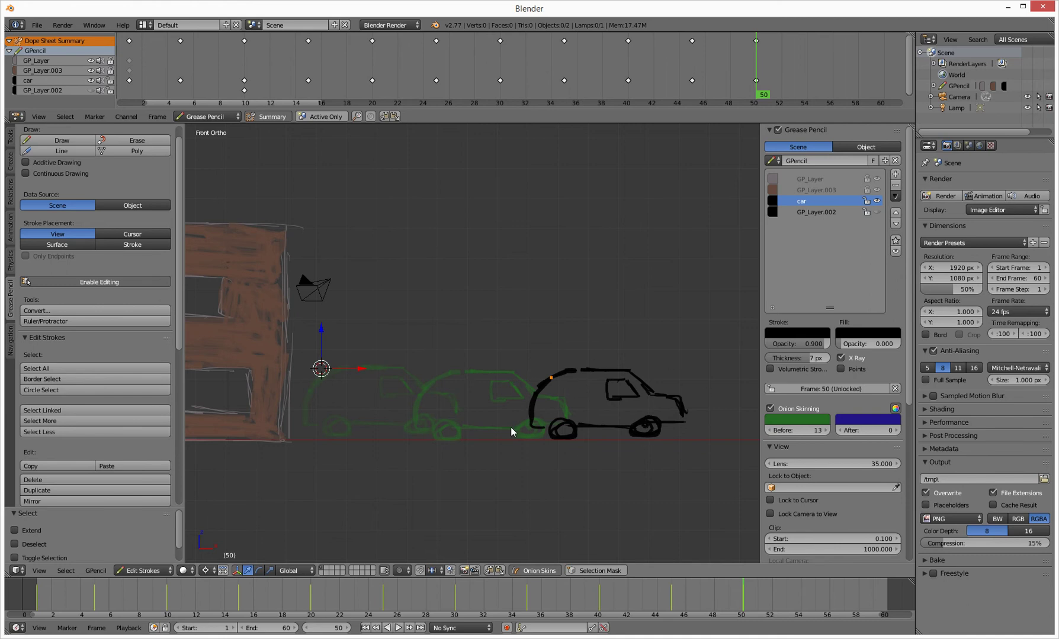
drag(173, 334, 190, 505)
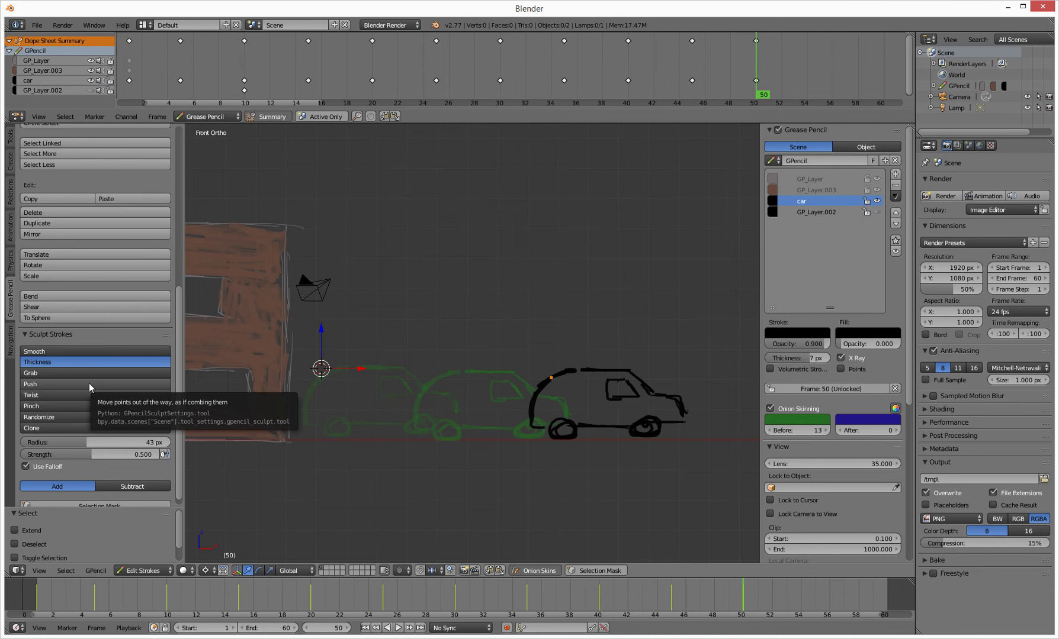
Step: Activate the Smooth sculpt brush, undo a trial roof-point move, and select a front-curve point
click(77, 351)
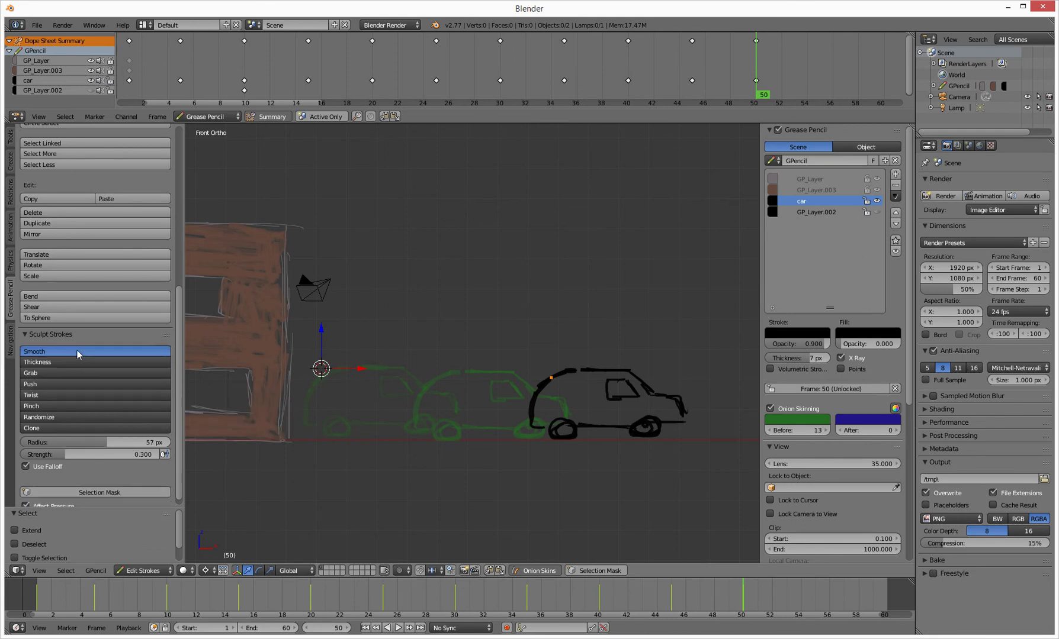
key(g)
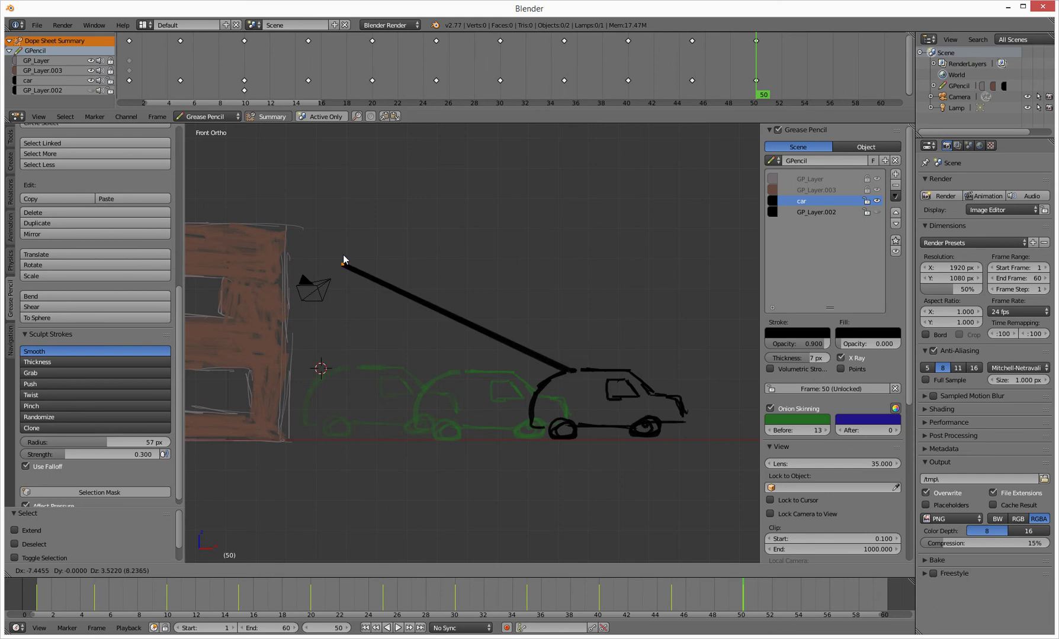
click(601, 365)
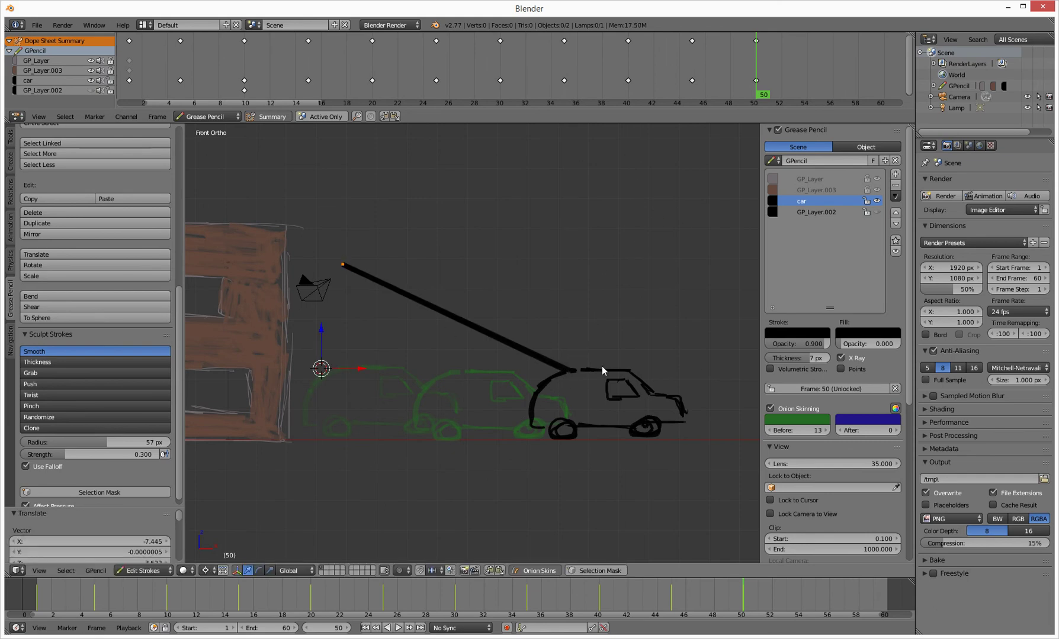
key(ctrl+z)
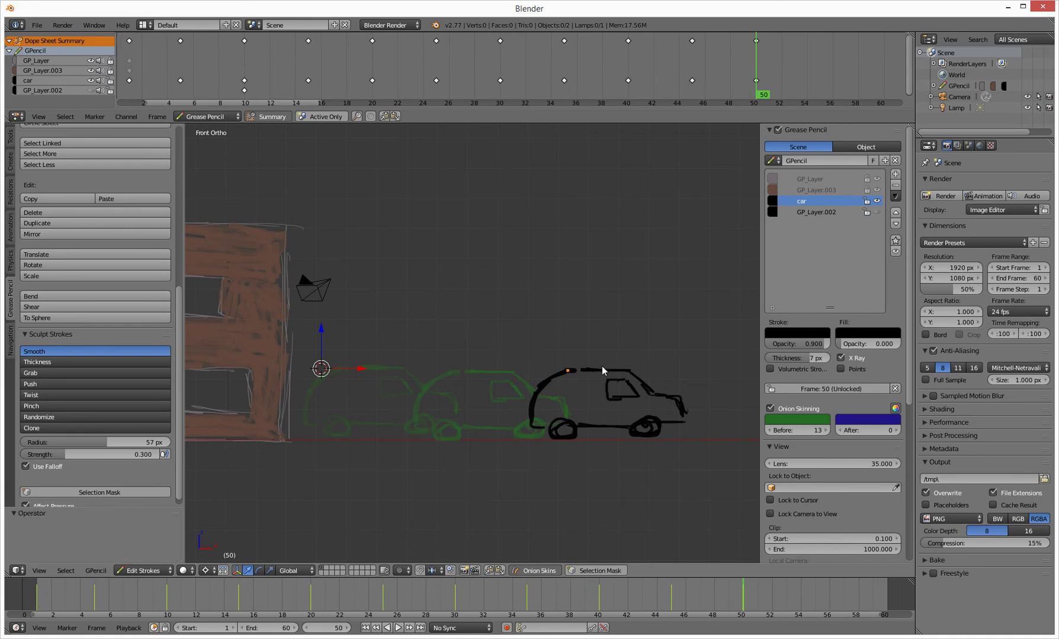
right_click(536, 350)
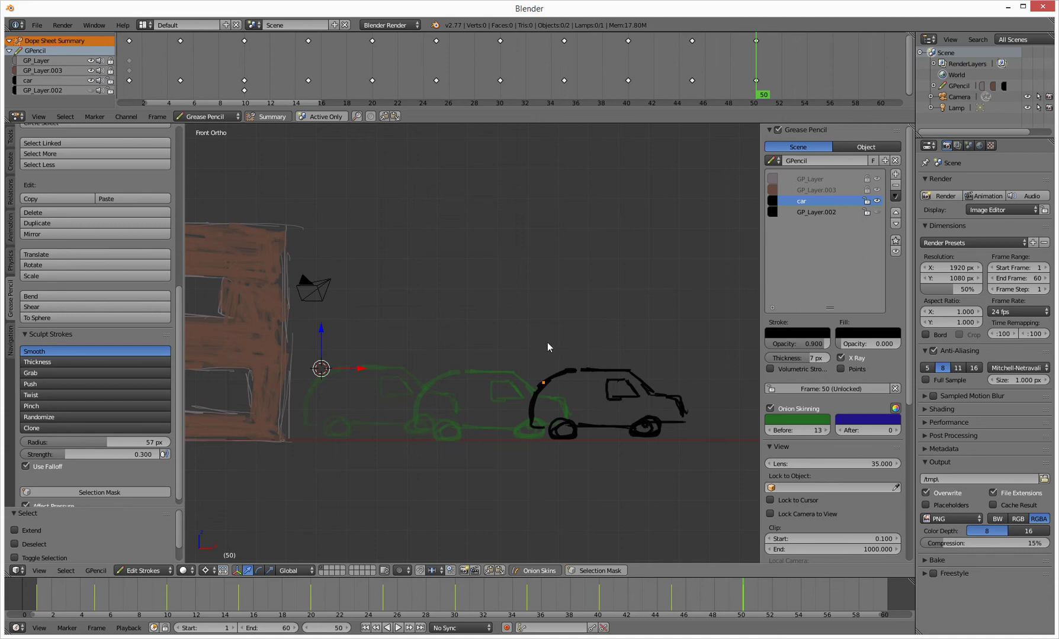
Step: Sweep a Smooth sculpt stroke over the front curve of the frame-50 black car
click(92, 572)
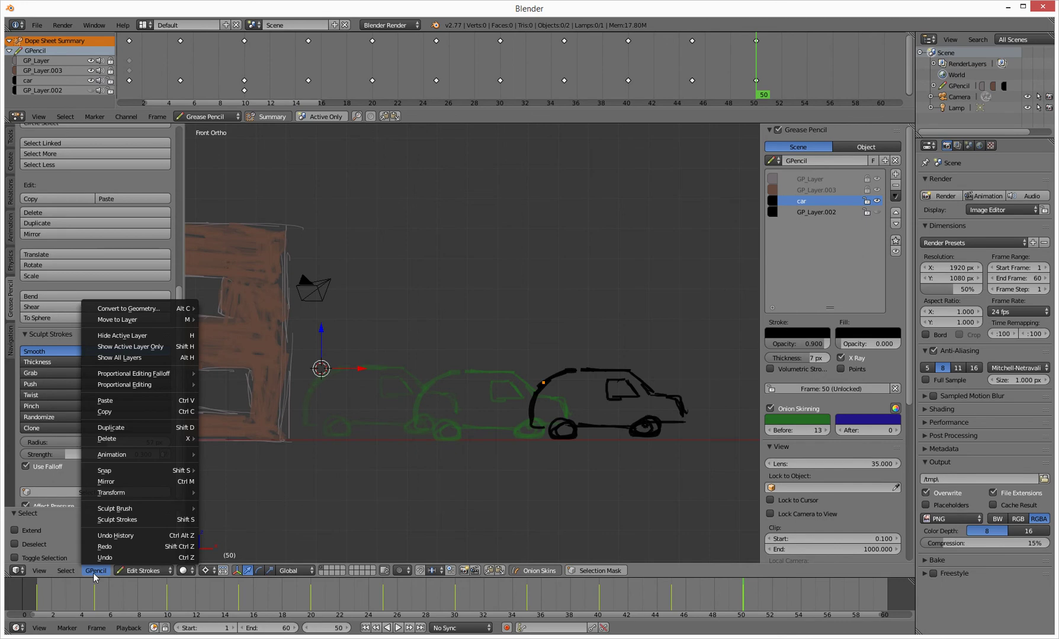
click(123, 518)
mouse_move(534, 384)
mouse_down()
mouse_move(535, 396)
mouse_move(561, 372)
mouse_move(532, 400)
mouse_move(626, 373)
mouse_move(689, 409)
mouse_move(669, 427)
mouse_move(563, 429)
mouse_move(591, 471)
mouse_up()
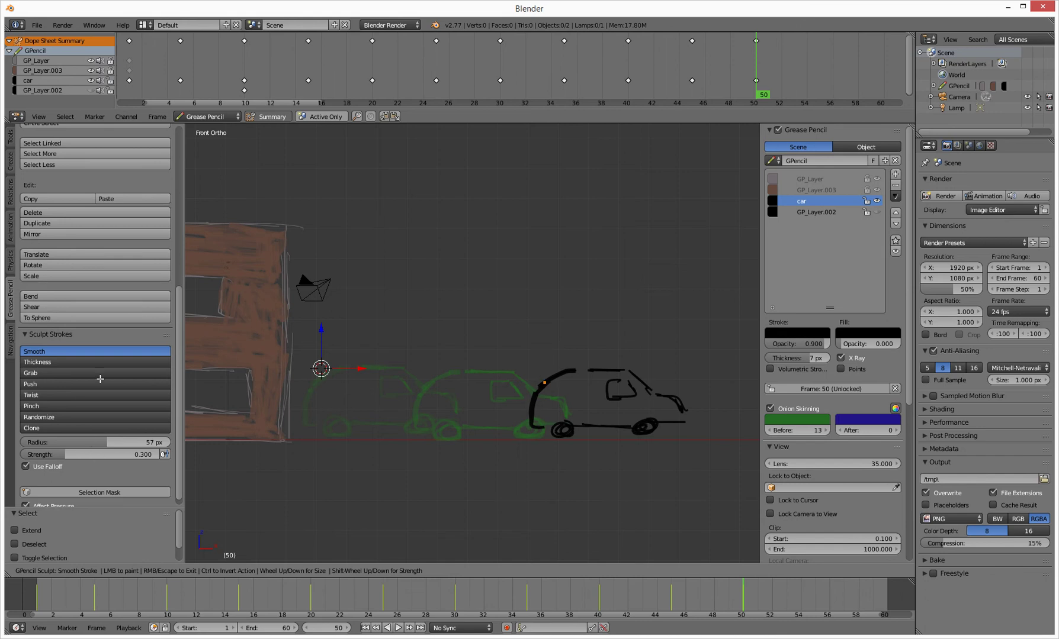
key(Escape)
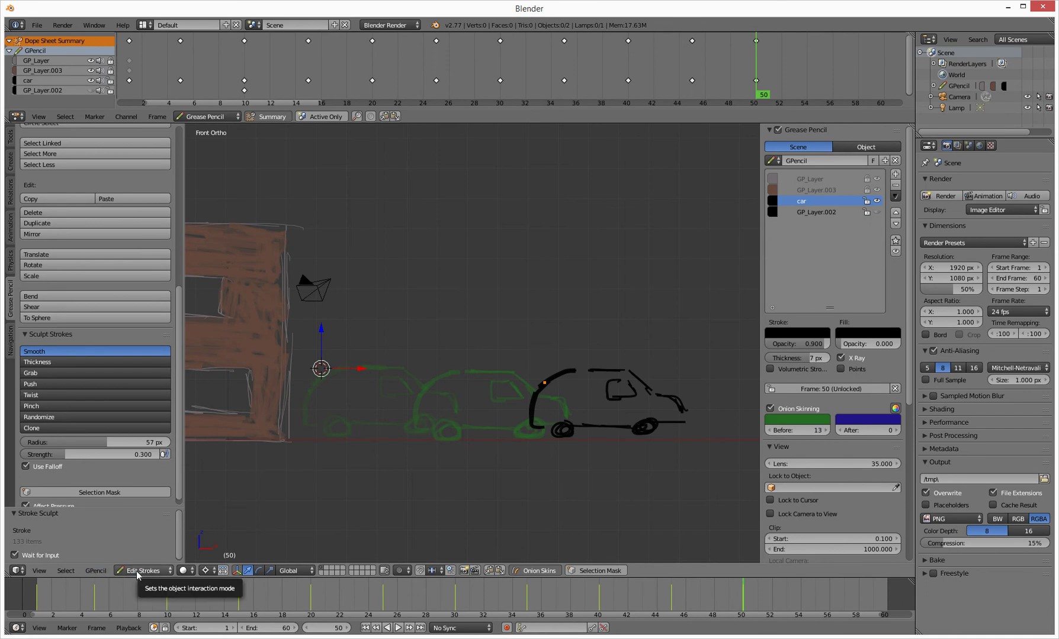
Step: With the 25 px Push brush, make the frame-50 car's front more upright and bend its rear
click(98, 573)
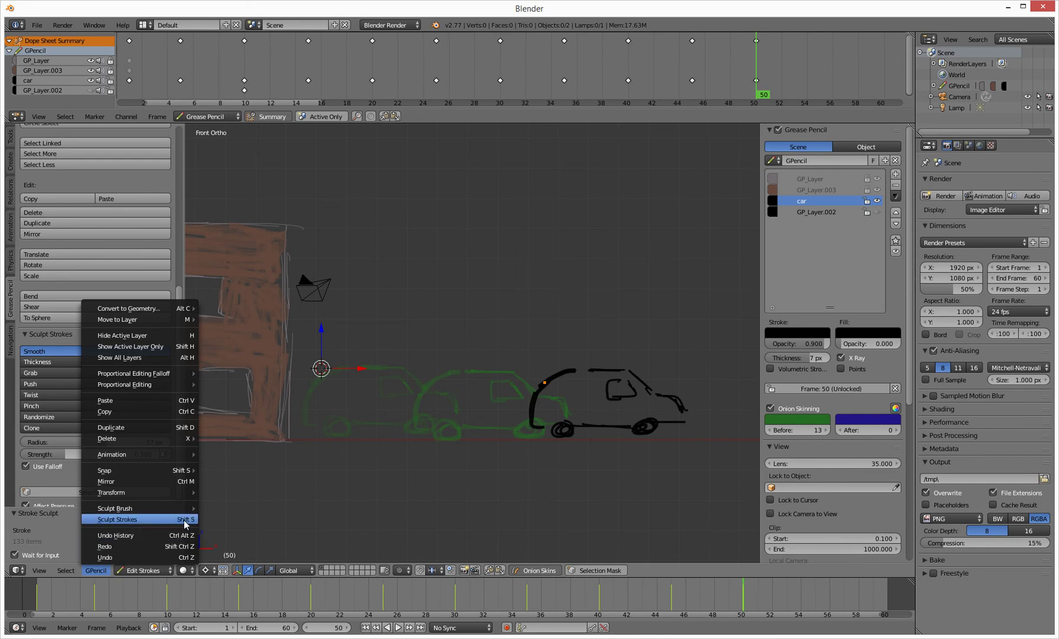
click(60, 384)
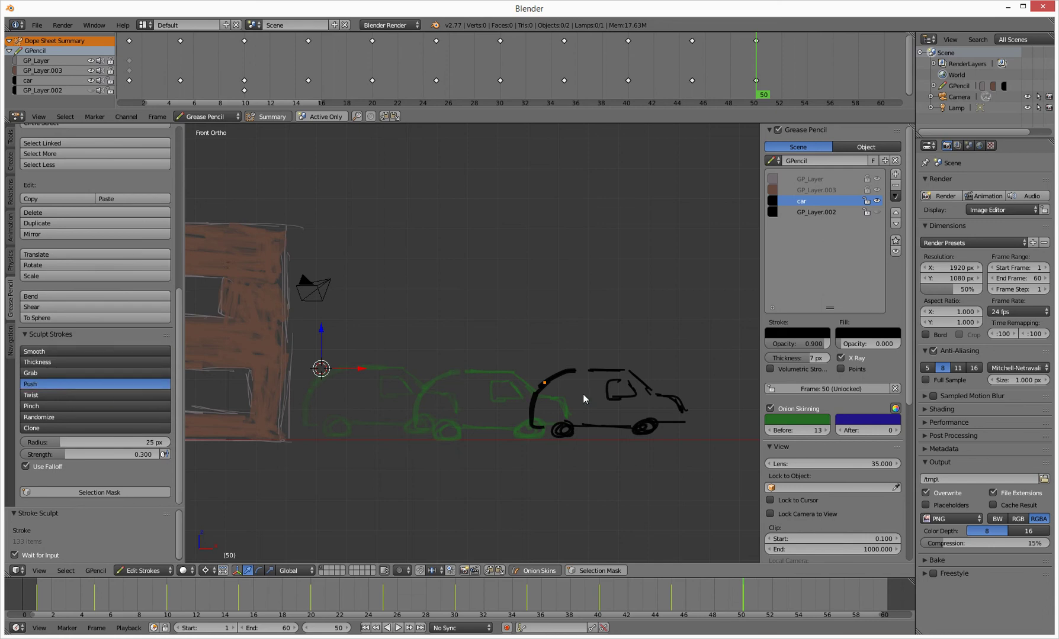
key(e)
mouse_move(562, 383)
mouse_down()
mouse_move(560, 373)
mouse_move(528, 396)
mouse_move(530, 417)
mouse_move(560, 428)
mouse_up()
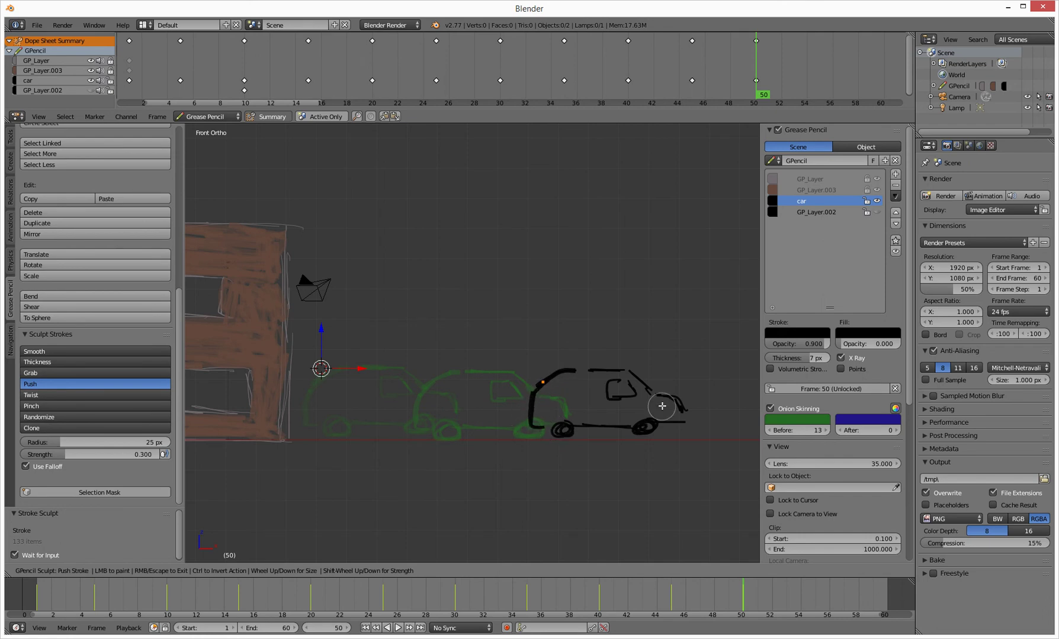
mouse_move(662, 406)
mouse_down()
mouse_move(680, 407)
mouse_move(672, 422)
mouse_move(685, 414)
mouse_move(675, 398)
mouse_up()
Step: Push the rear of the frame-45 car outward, then step through nearby frames
drag(701, 586, 671, 585)
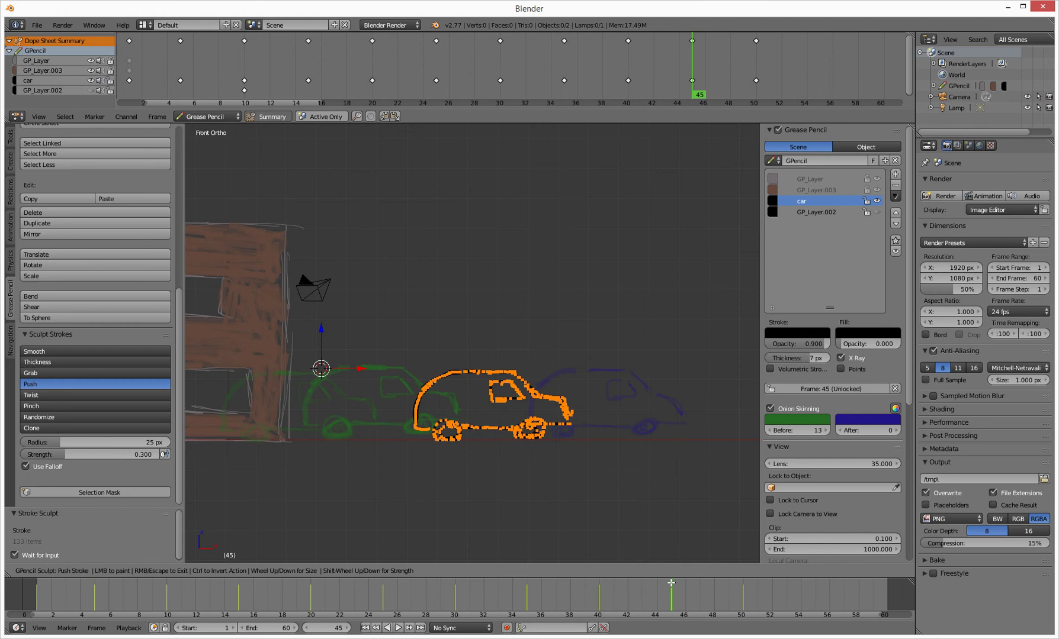
mouse_move(590, 399)
mouse_down()
mouse_move(548, 401)
mouse_move(544, 389)
mouse_up()
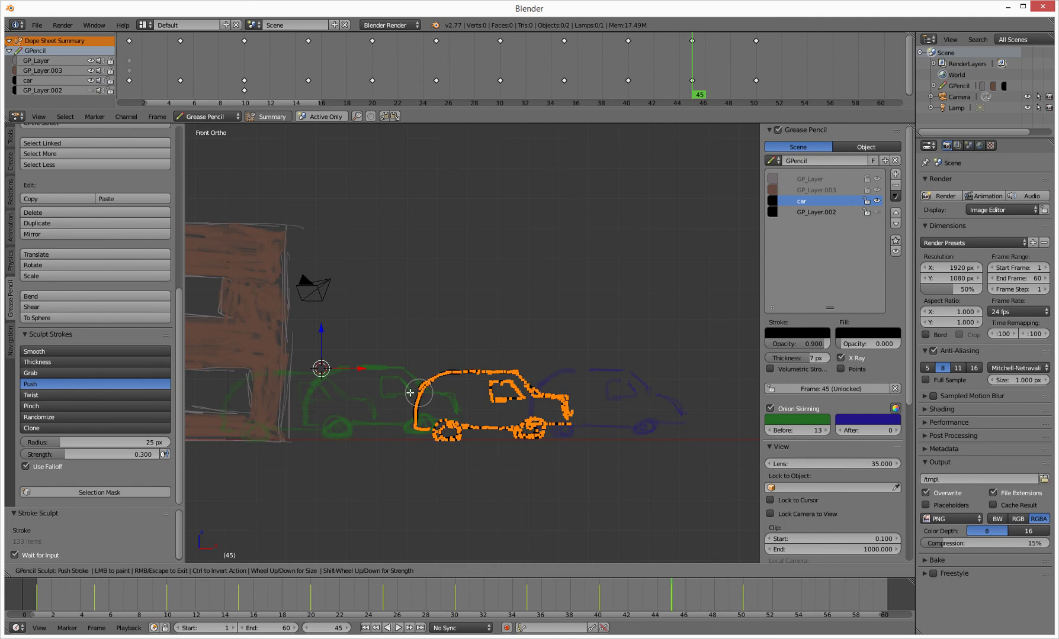
key(Left)
key(Left)
key(Left)
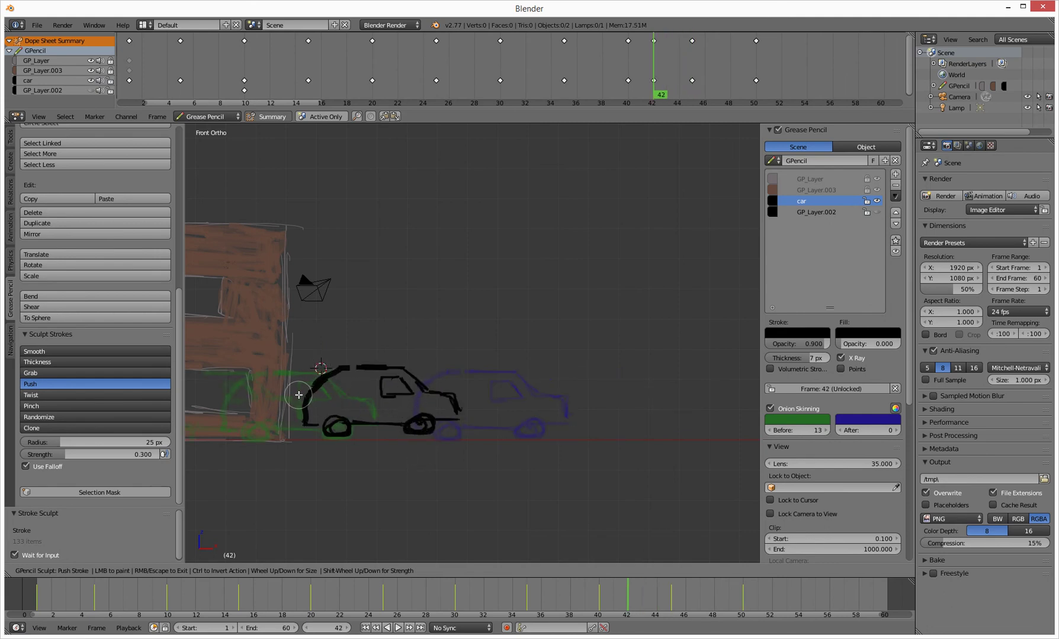
key(Left)
key(Left)
key(Left)
key(Left)
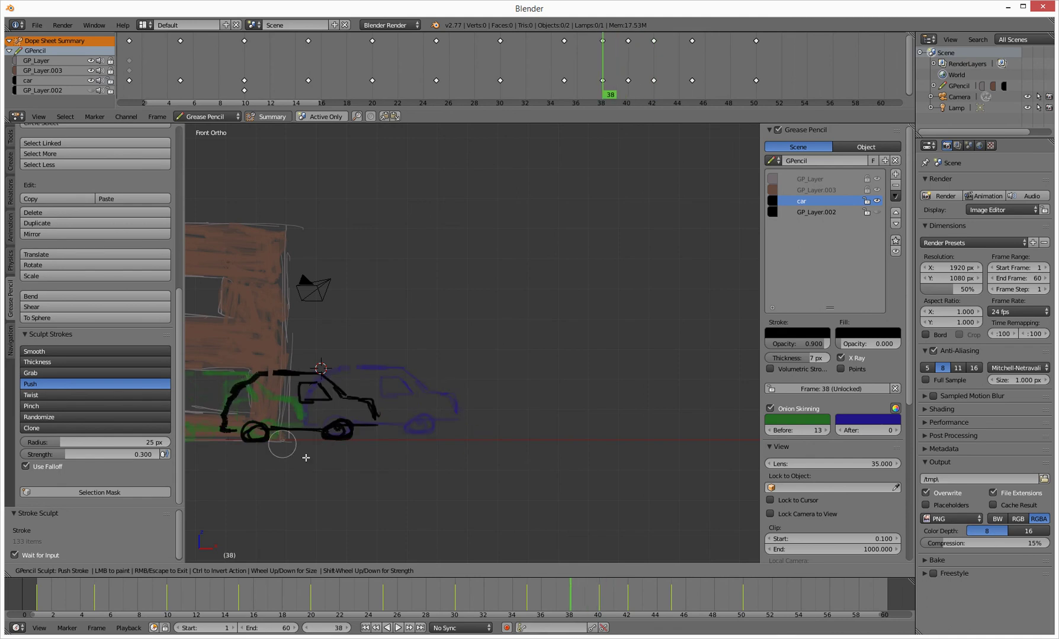
key(Right)
key(Right)
key(Right)
key(Right)
key(Right)
key(Right)
key(Right)
key(Right)
key(Right)
key(Right)
key(Right)
key(Right)
key(Right)
key(Right)
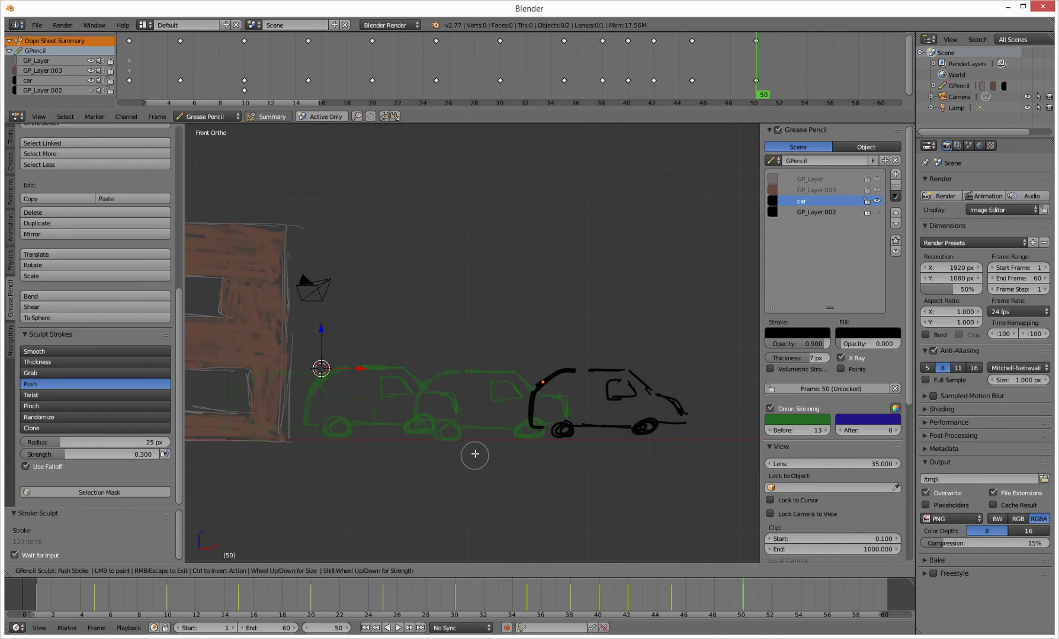
Step: Leave sculpting and widen the Push brush radius to 41 px
key(Left)
key(Left)
key(Left)
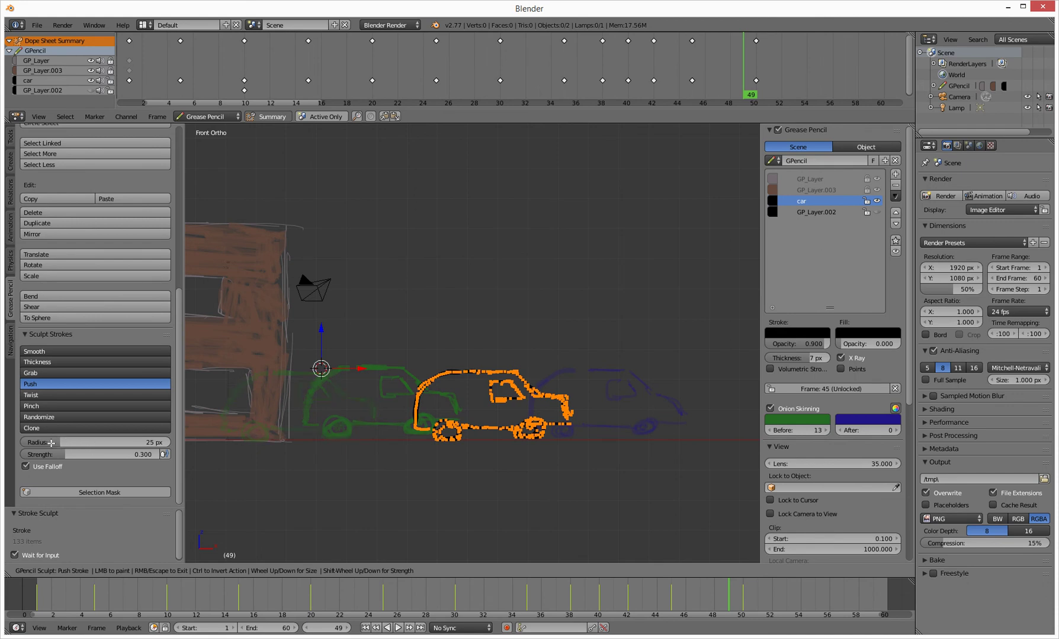
key(Escape)
drag(56, 446, 83, 445)
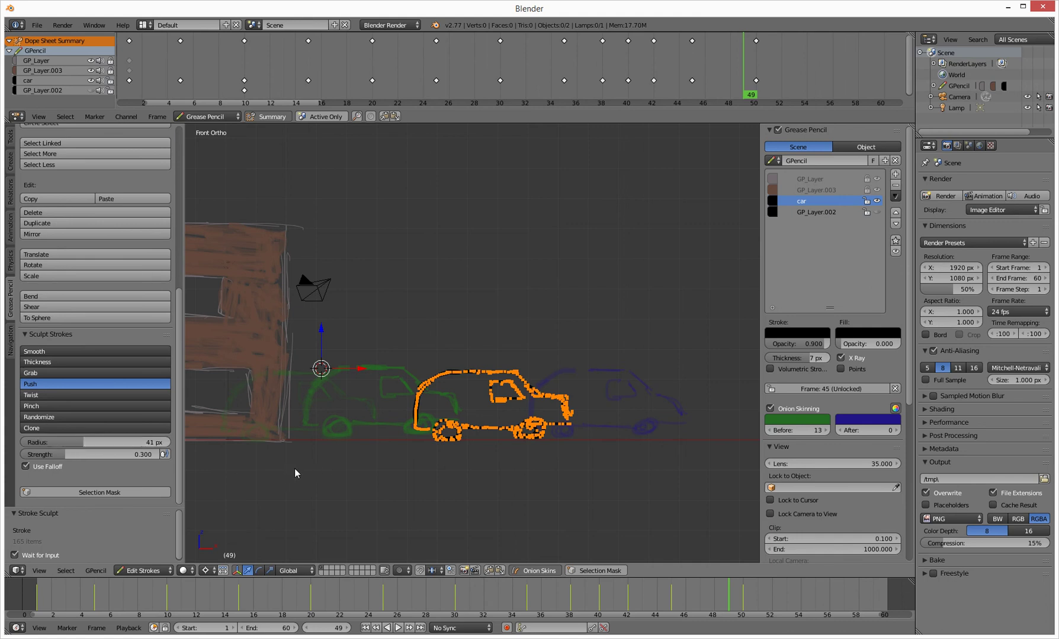
Step: Create a frame-49 keyframe copying the car drawing, cancelling the trial point move
right_drag(412, 490, 432, 495)
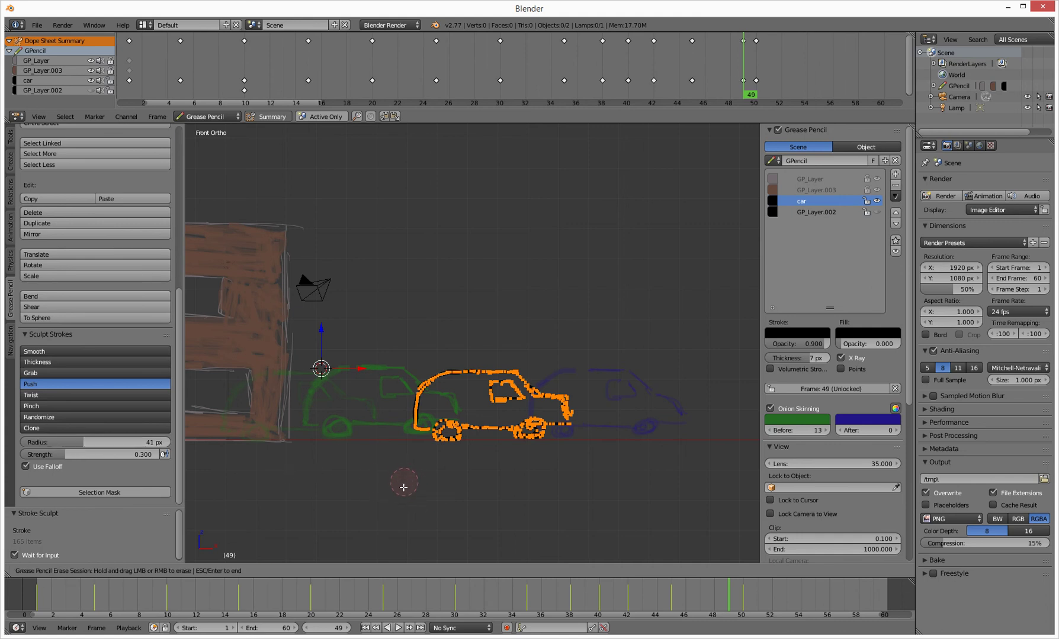
key(Escape)
right_click(312, 495)
key(Escape)
mouse_move(442, 390)
right_down()
mouse_move(408, 379)
mouse_move(378, 327)
right_up()
key(Escape)
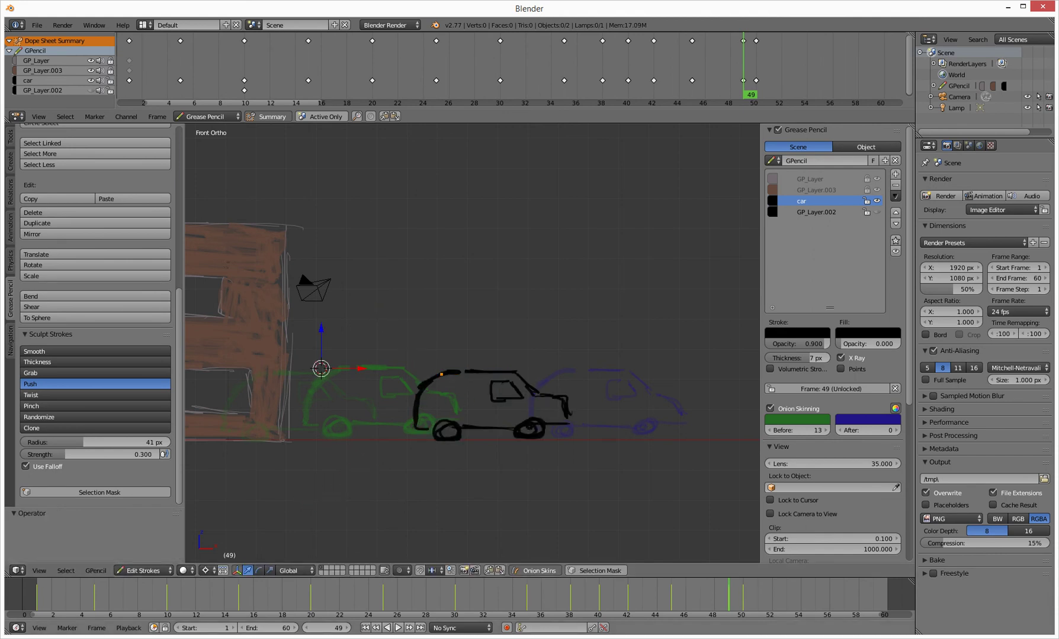
click(88, 570)
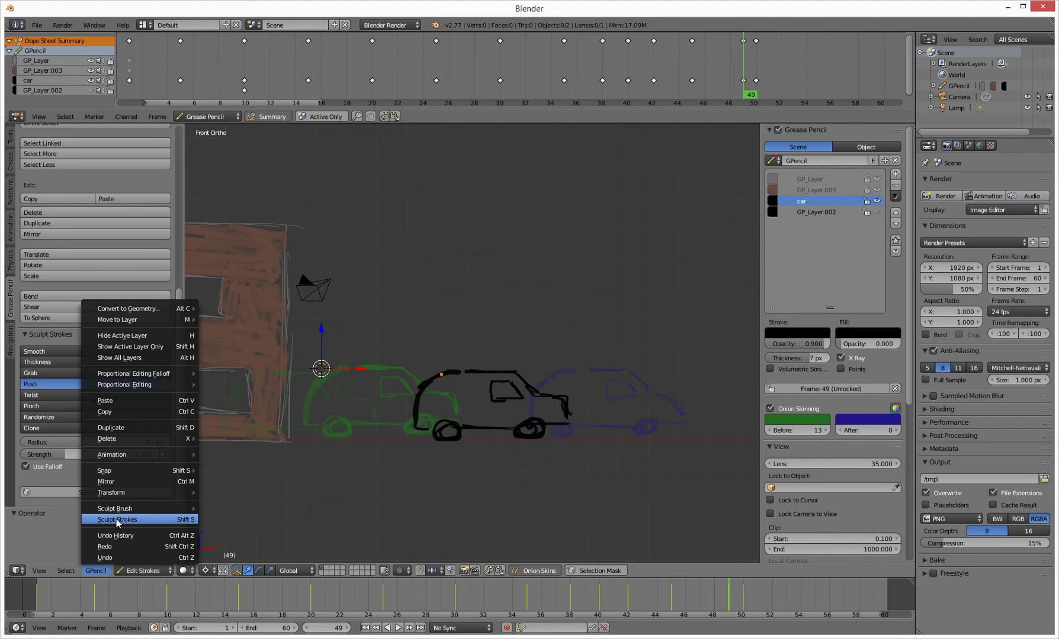
Step: Switch to the Smooth sculpt brush at 57 px radius and smooth the frame-49 car outline
mouse_move(145, 506)
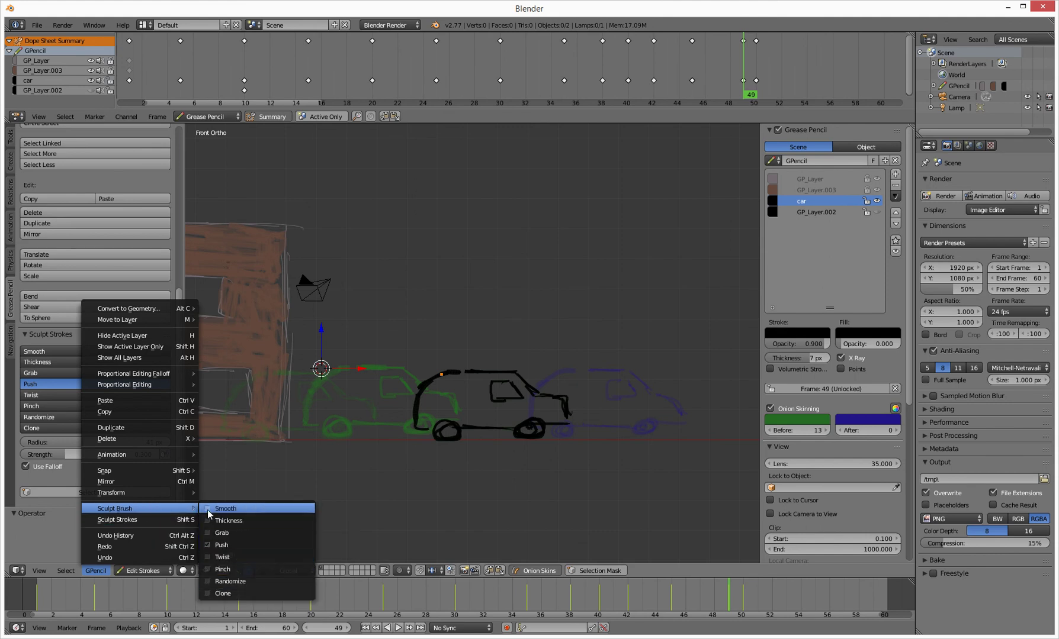
key(Escape)
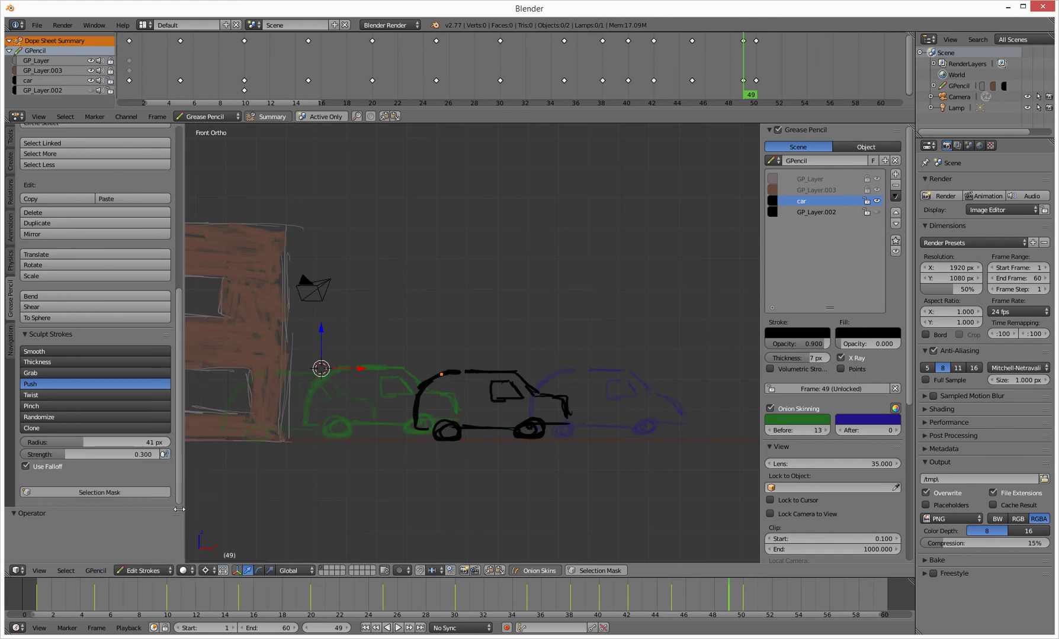
click(90, 570)
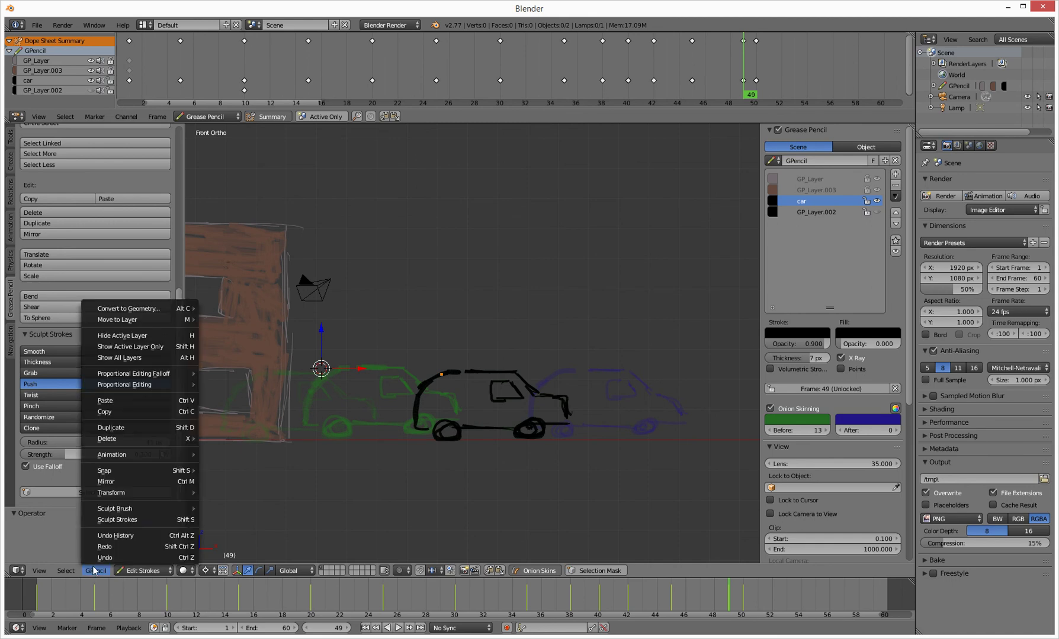
click(122, 520)
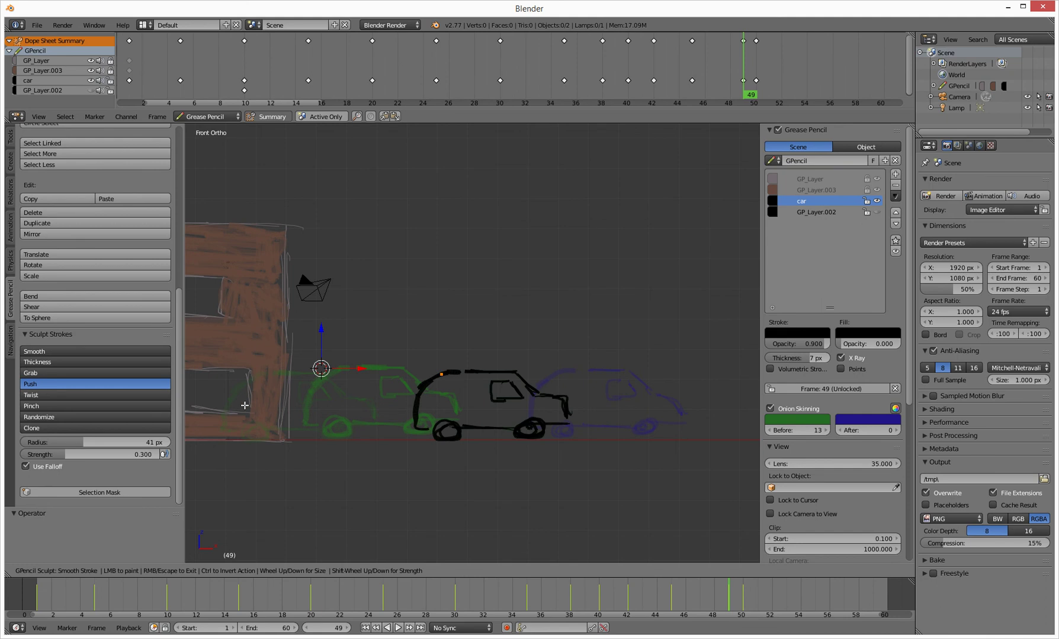
scroll(449, 371, up, 5)
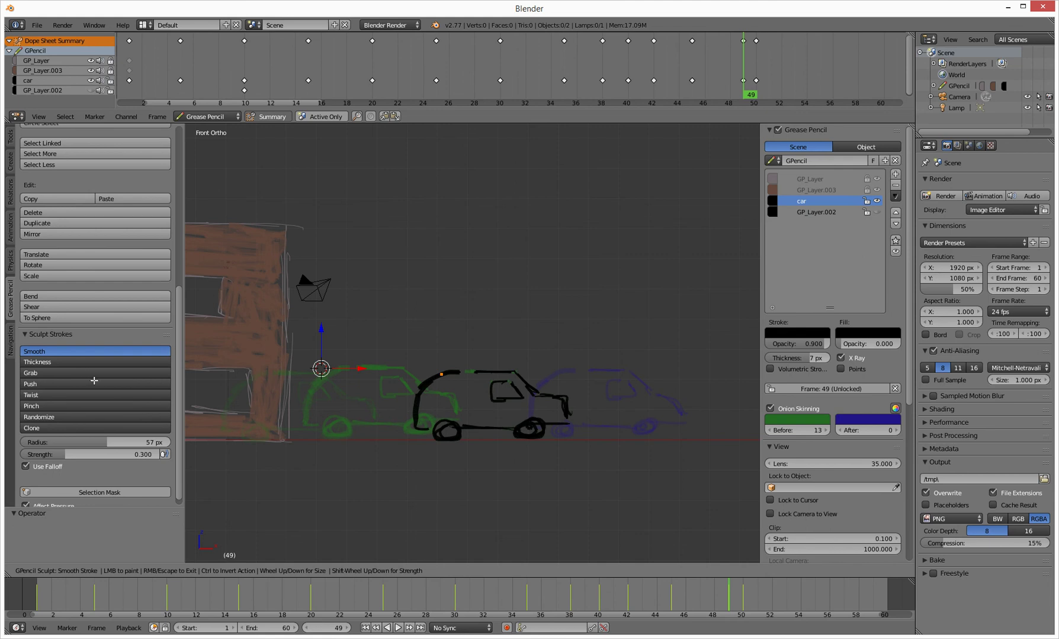
key(Escape)
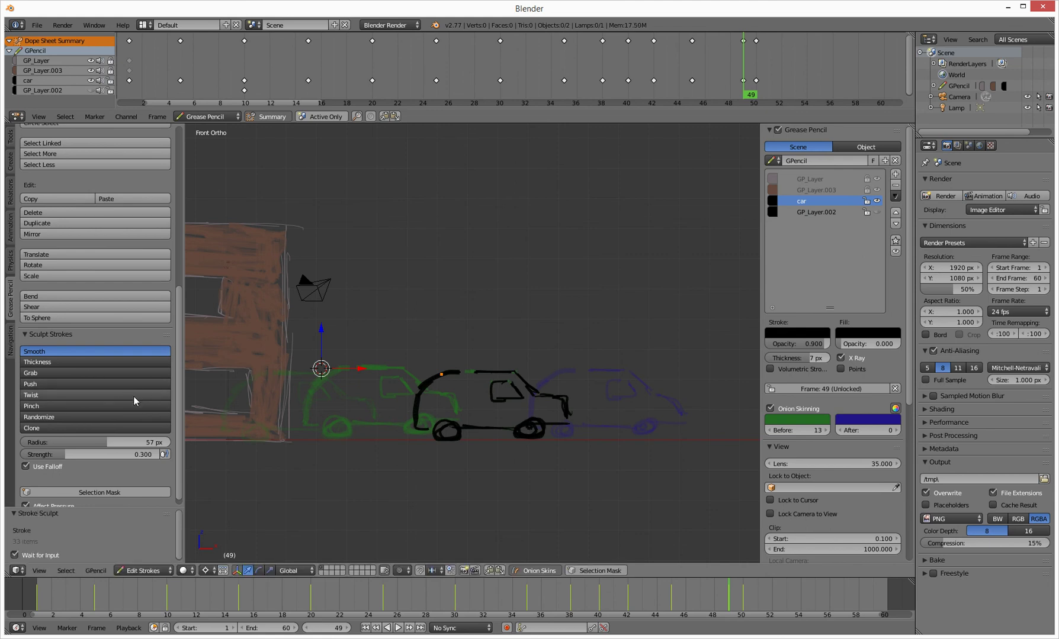
Step: Push the frame-49 car's front stroke slightly up and forward with the Push brush
click(74, 383)
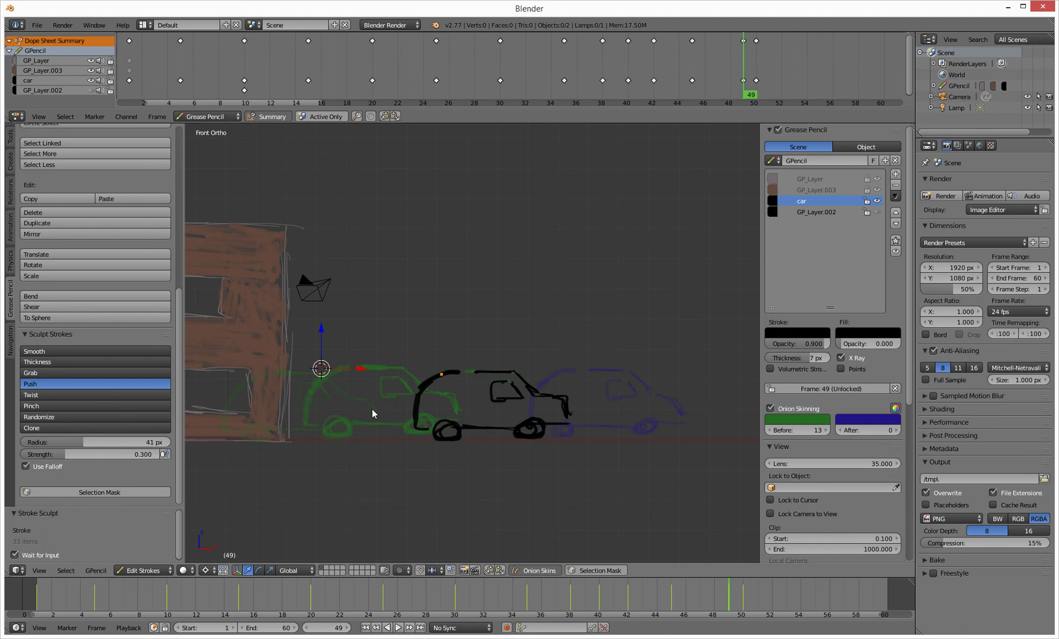
key(e)
mouse_move(372, 409)
mouse_down()
mouse_move(391, 386)
mouse_move(421, 392)
mouse_move(438, 376)
mouse_move(358, 360)
mouse_move(441, 394)
mouse_move(403, 394)
mouse_move(352, 367)
mouse_move(421, 391)
mouse_move(413, 360)
mouse_move(437, 383)
mouse_move(426, 357)
mouse_move(452, 374)
mouse_move(456, 352)
mouse_move(467, 361)
mouse_move(475, 347)
mouse_move(466, 397)
mouse_up()
Step: Step back and forth through the car frames to compare drawings, ending on frame 47
key(Right)
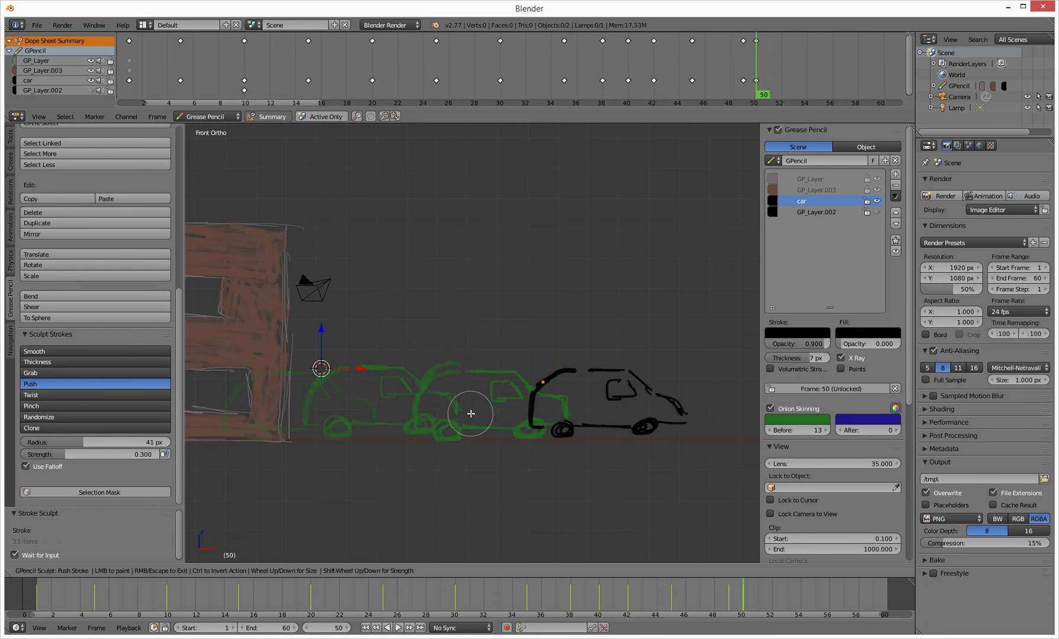
key(Left)
key(Left)
key(Left)
key(Left)
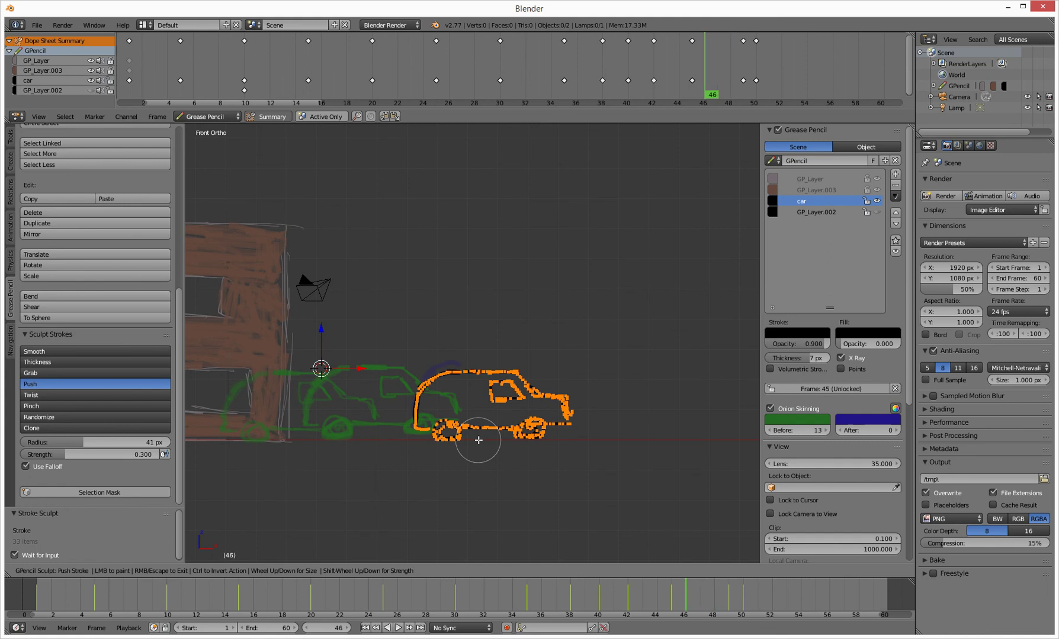
key(Right)
key(Right)
key(Right)
key(Right)
key(Right)
key(Left)
key(Left)
key(Left)
key(Left)
key(Left)
key(Left)
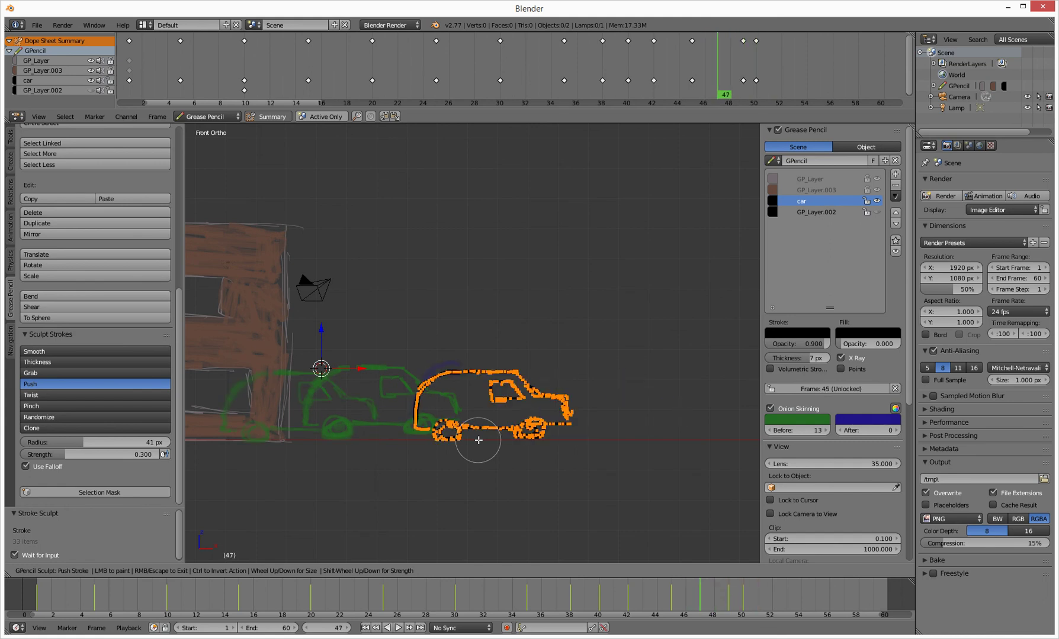
key(Right)
key(Right)
key(Right)
key(Right)
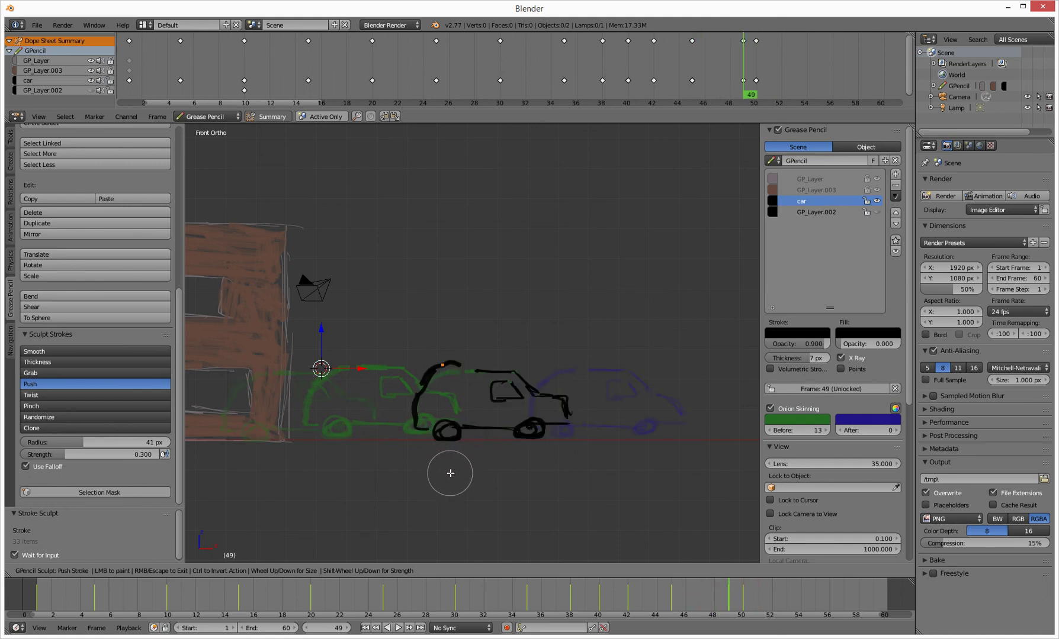
key(Left)
key(Left)
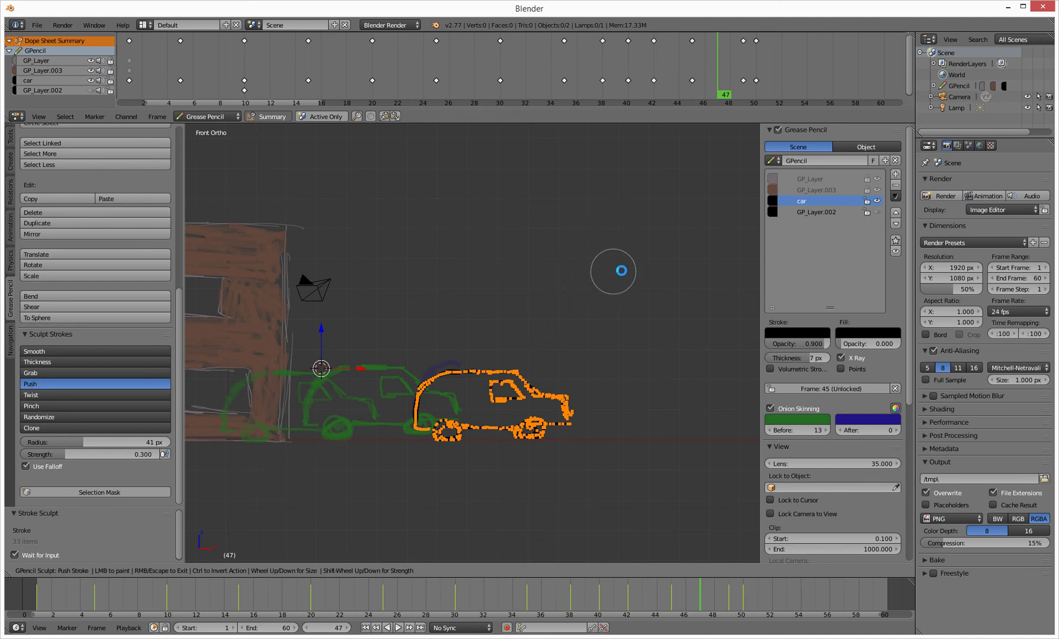
Step: Box-select and delete the keyframes at frame 49 in the Dope Sheet
drag(622, 270, 641, 290)
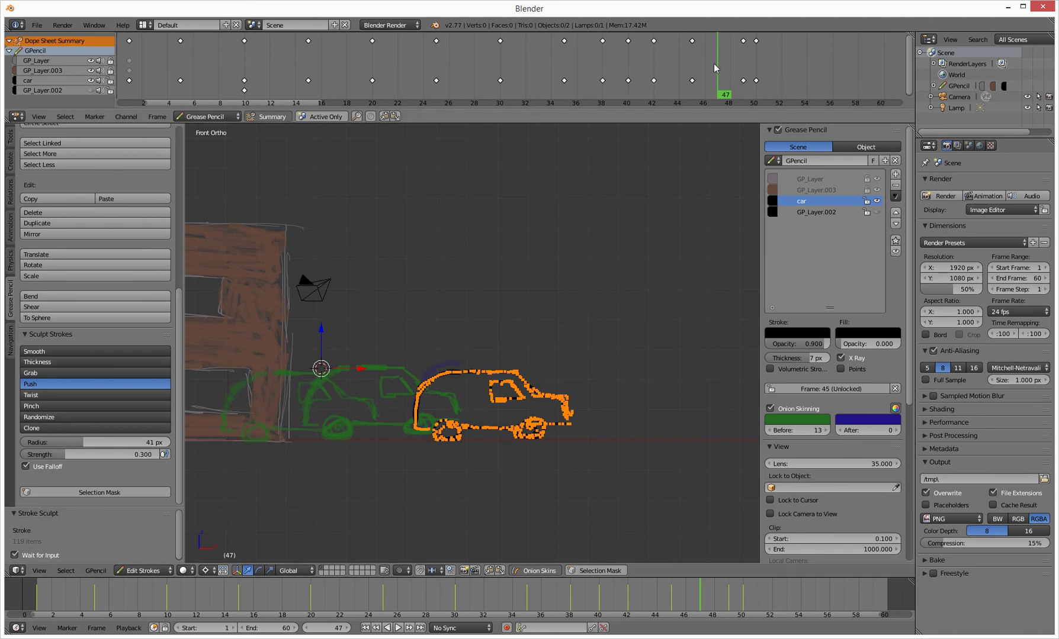
key(b)
drag(726, 33, 747, 85)
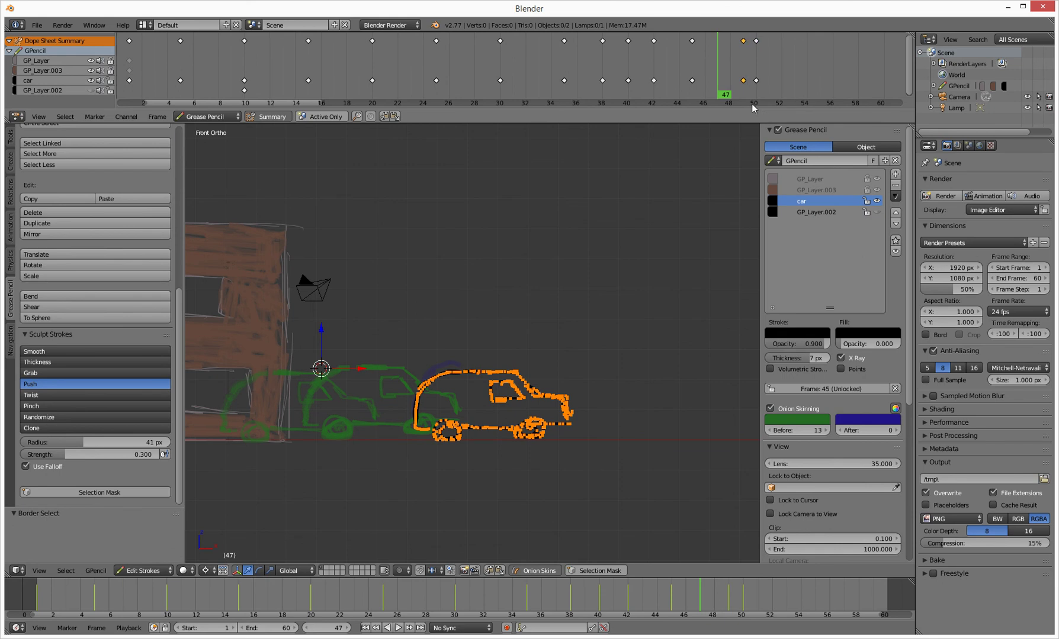
key(x)
click(734, 78)
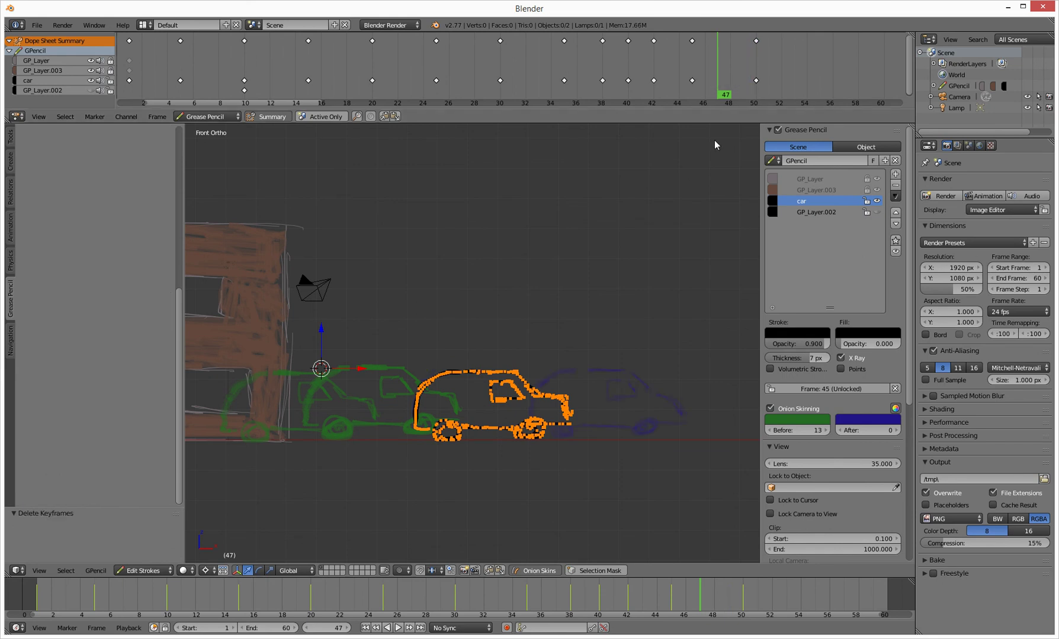
Step: Find frame 38 and delete its keyframes
click(627, 607)
key(Left)
key(Left)
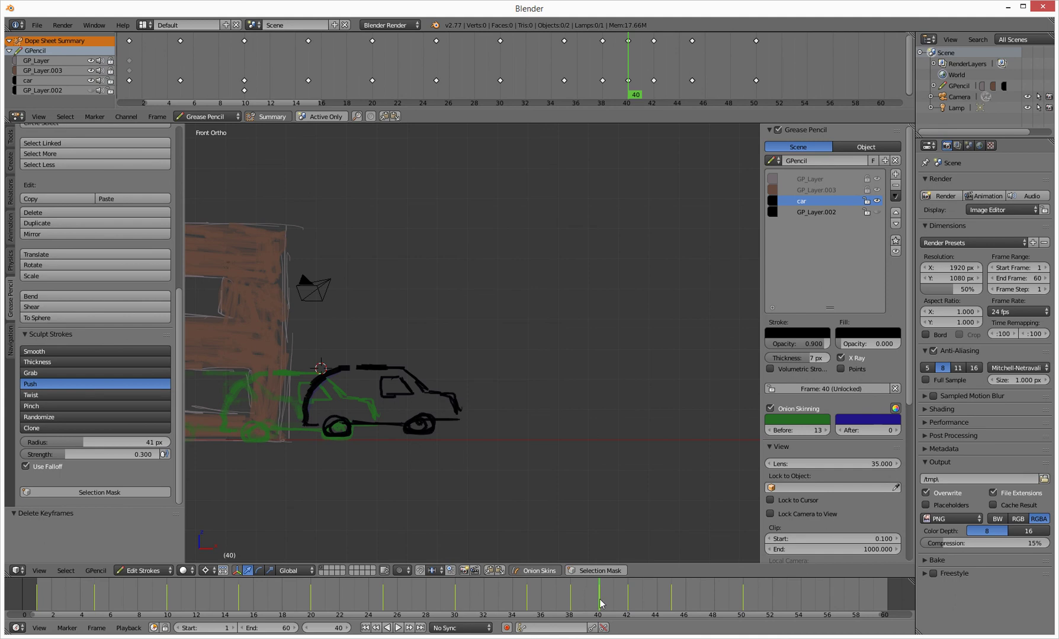
key(Left)
key(Left)
key(Left)
key(Left)
key(Left)
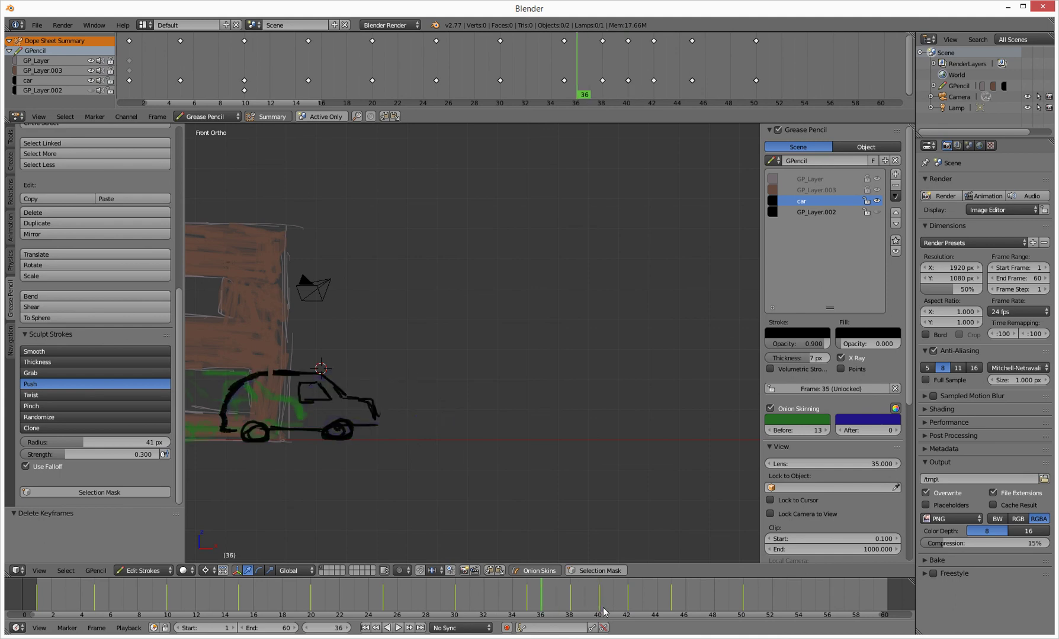
key(Right)
key(Right)
key(Right)
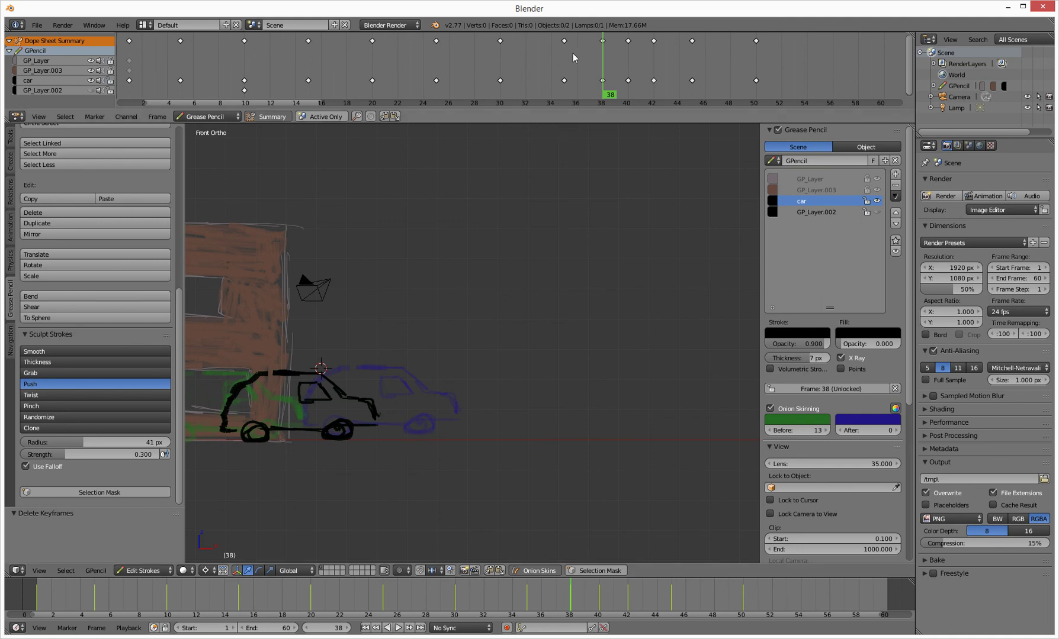
drag(589, 34, 619, 94)
key(x)
click(615, 92)
Step: Delete the frame-42 keyframes, then check the car on frame 44
key(Right)
key(Right)
key(Right)
key(Right)
key(Right)
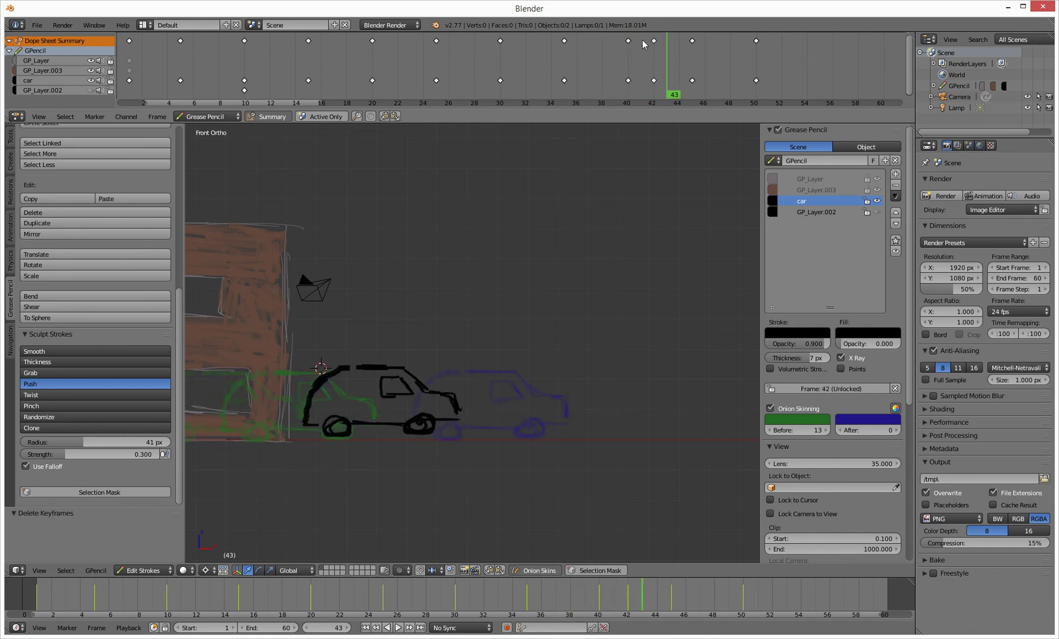
key(b)
drag(647, 31, 670, 90)
key(x)
click(669, 90)
key(Right)
key(Right)
key(Right)
key(Right)
key(Left)
key(Left)
key(Left)
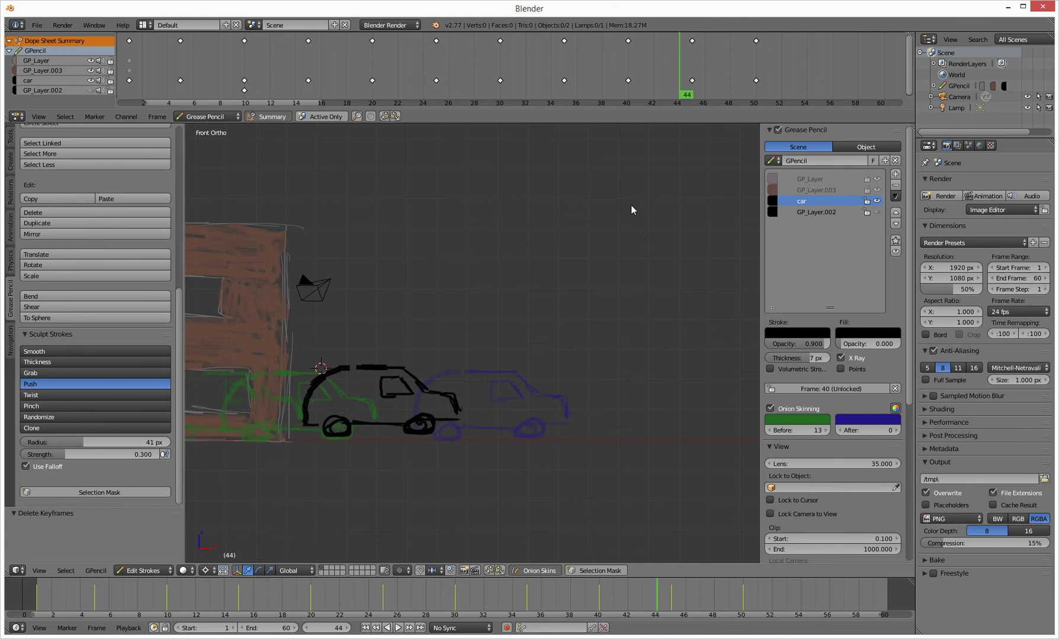
Step: Lock the car layer, uncheck Onion Skinning, centre the house and car, and play with Alt+A
click(866, 200)
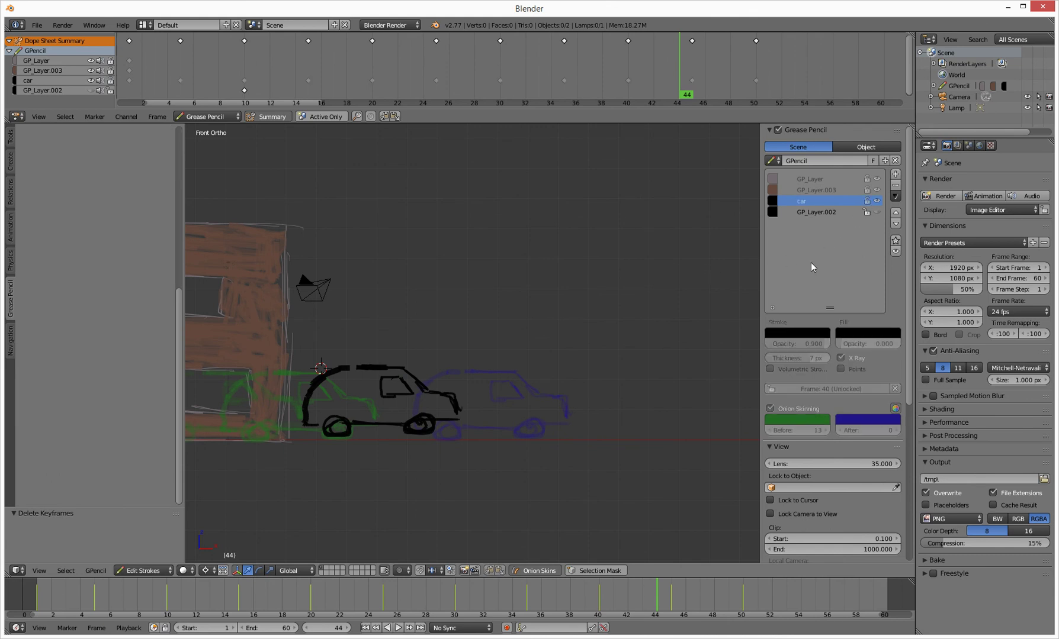
click(769, 408)
scroll(624, 383, down, 3)
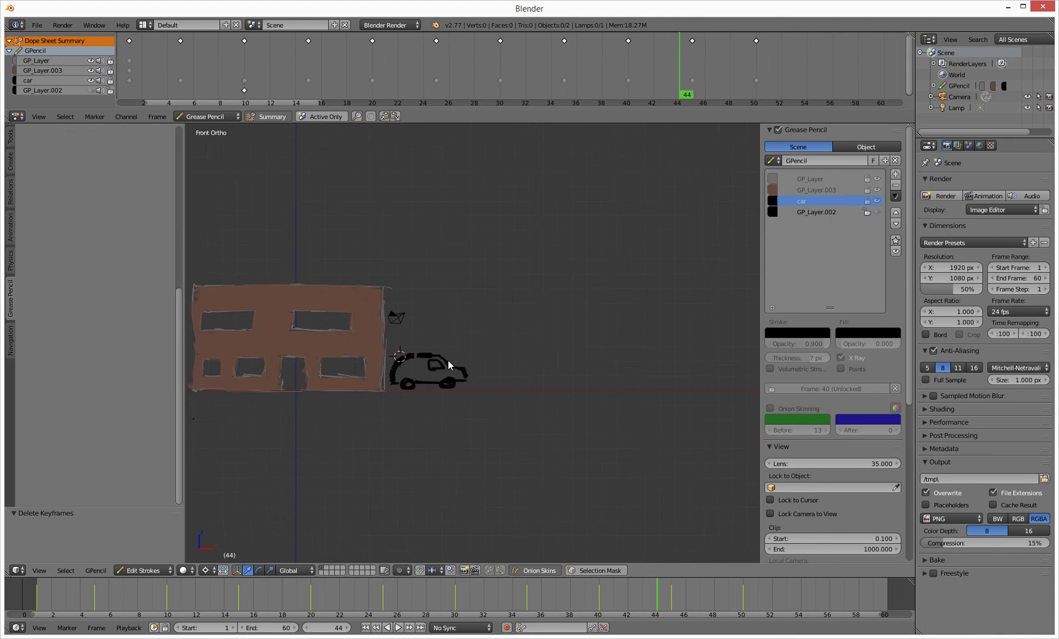
mouse_move(448, 360)
shift+middle_down()
mouse_move(592, 367)
mouse_move(539, 373)
shift+middle_up()
scroll(539, 374, up, 1)
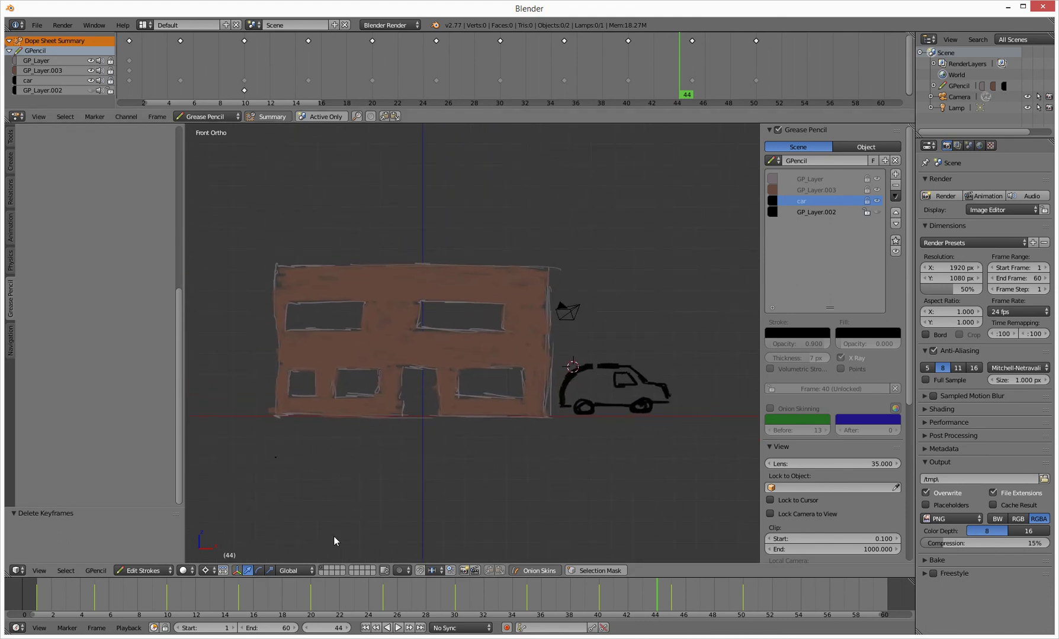
key(alt+a)
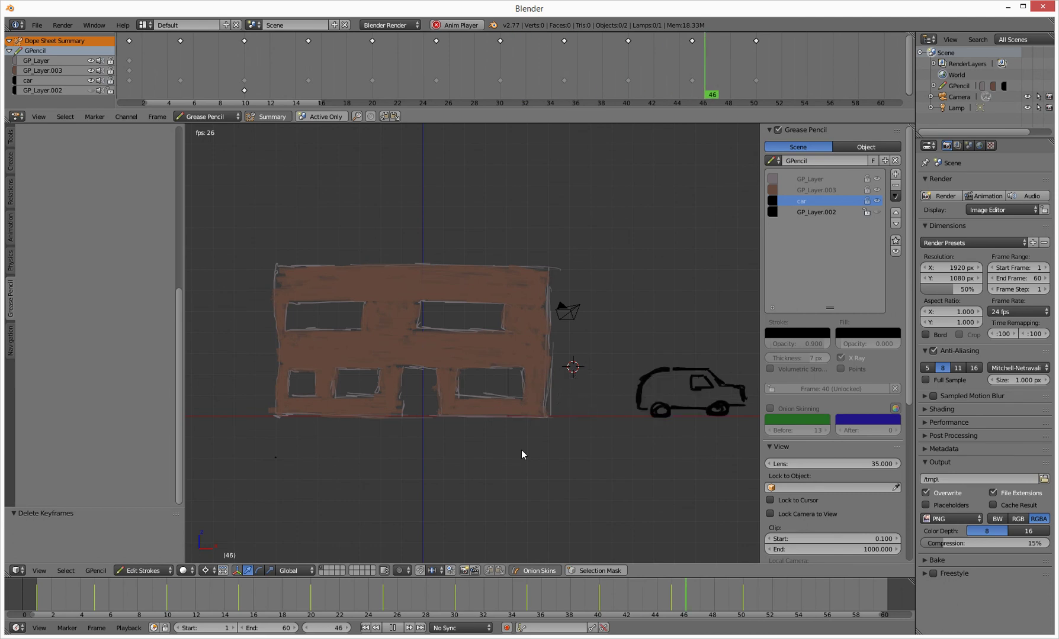
Step: Stop playback at frame 51 and leave the car layer unlocked for editing
key(alt+a)
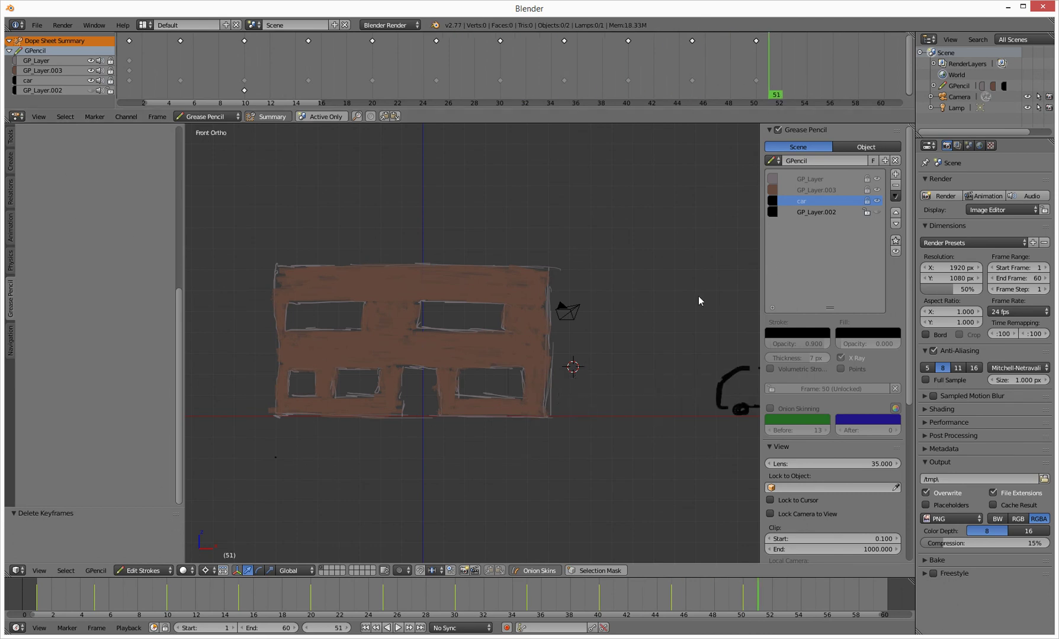
click(866, 202)
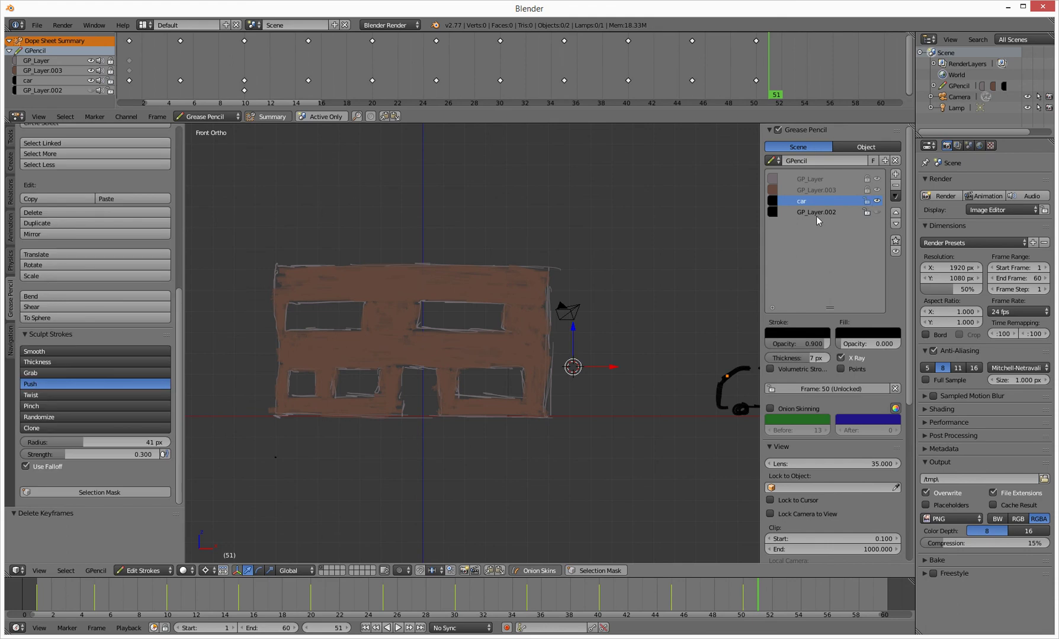
click(866, 202)
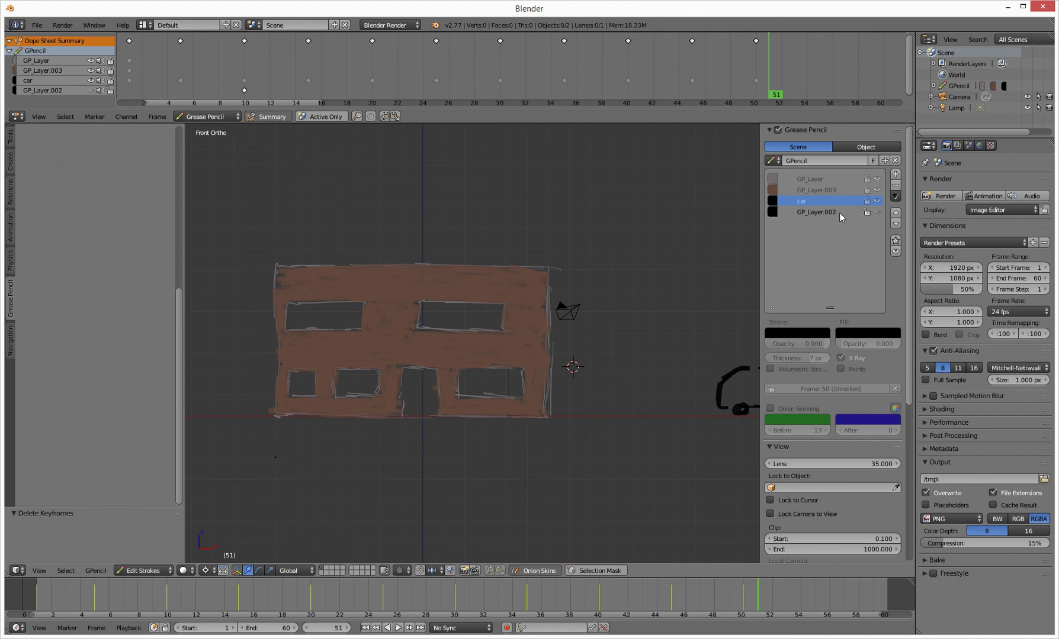
click(866, 202)
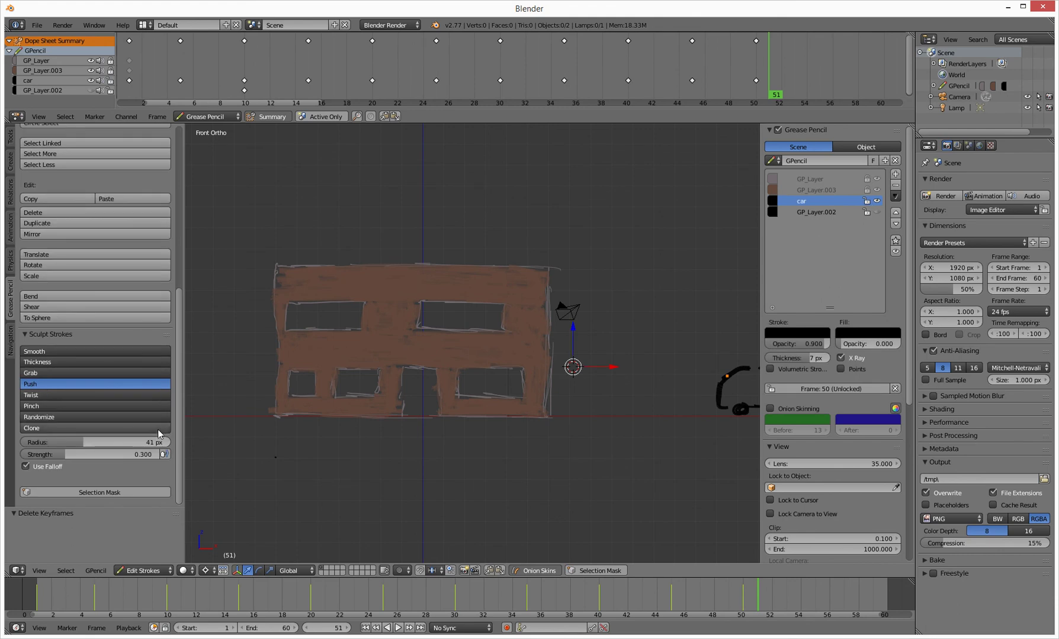
drag(181, 451, 173, 263)
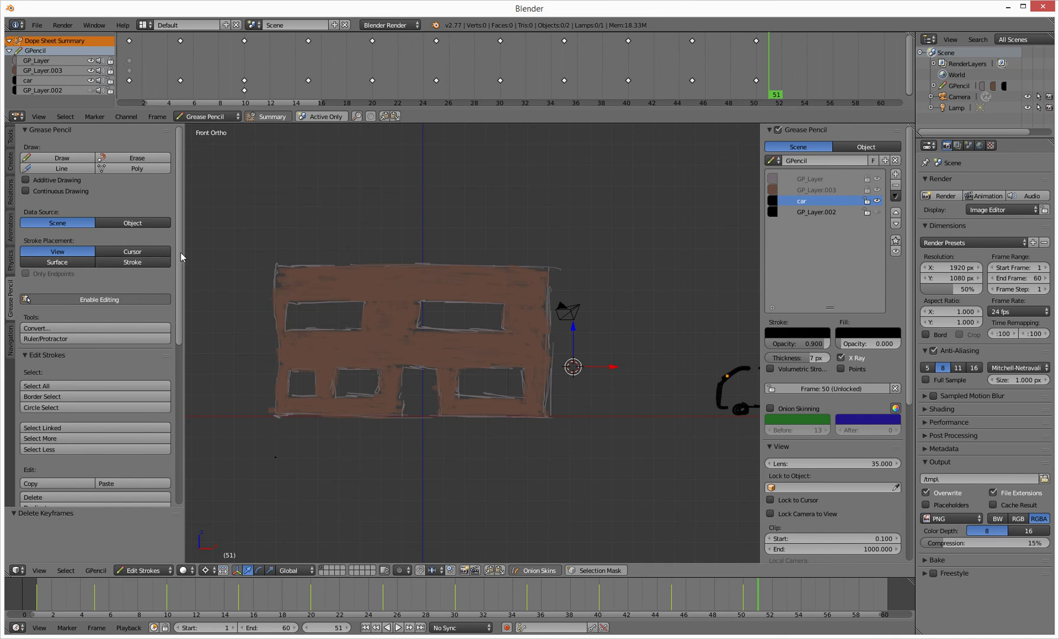
drag(181, 252, 104, 254)
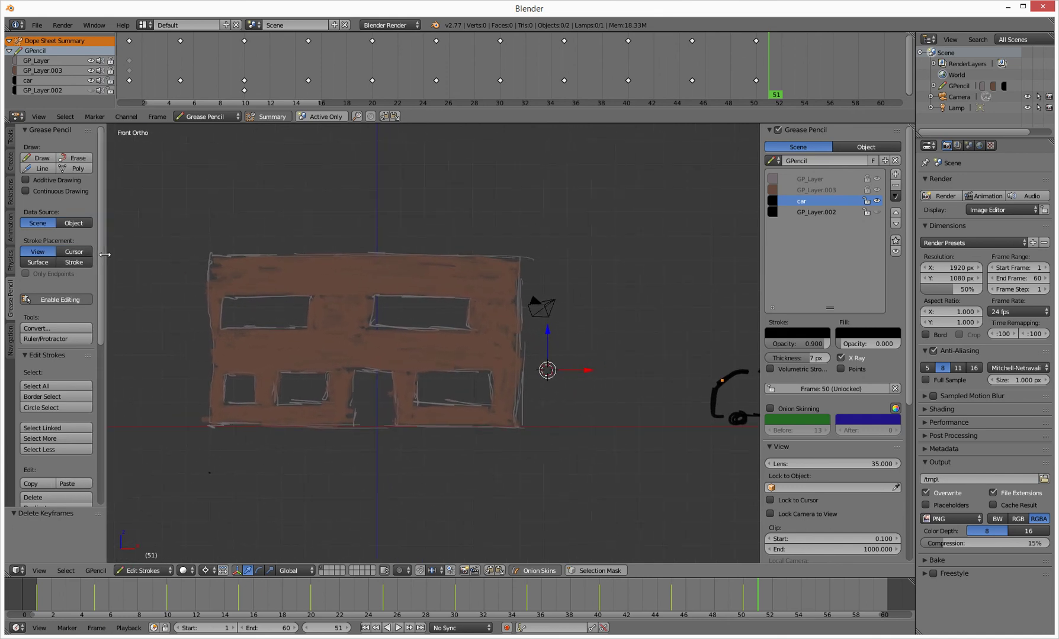
right_click(77, 164)
drag(105, 333, 296, 319)
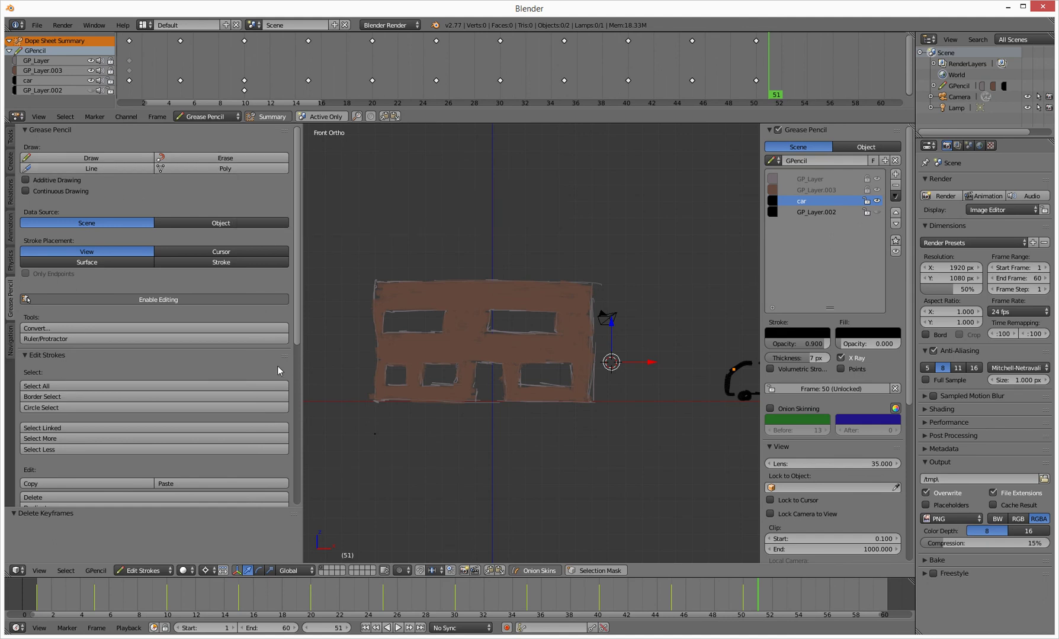
drag(302, 340, 150, 338)
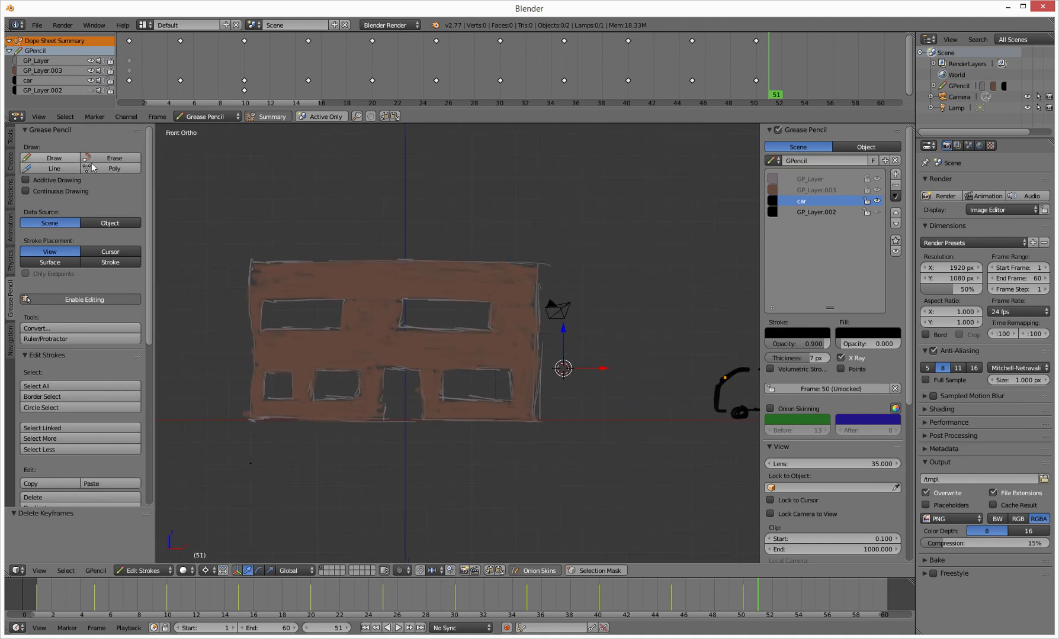